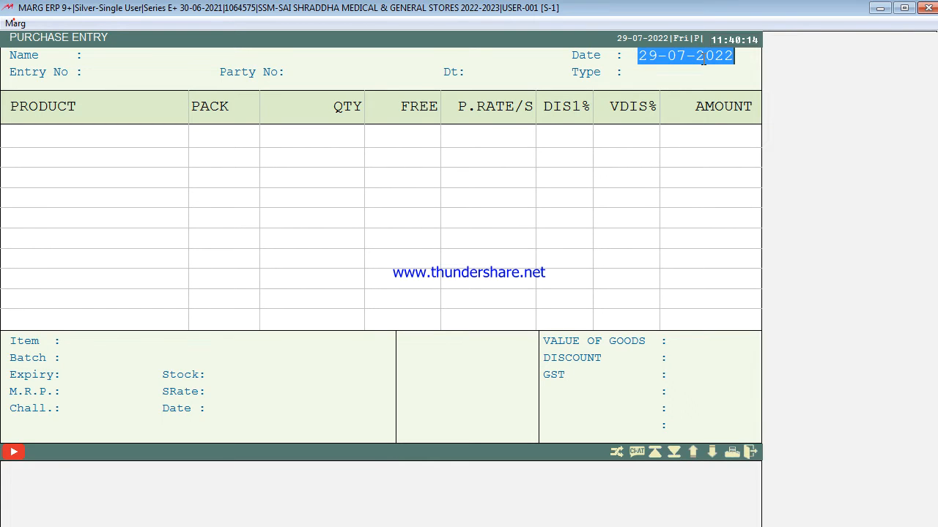
Date the purchase entry 28-07-2022, allowing the mismatch with the current date, and choose KUNAL MEDICAL AGENCIES as the supplier.
text(2807)
key(Return)
key(Left)
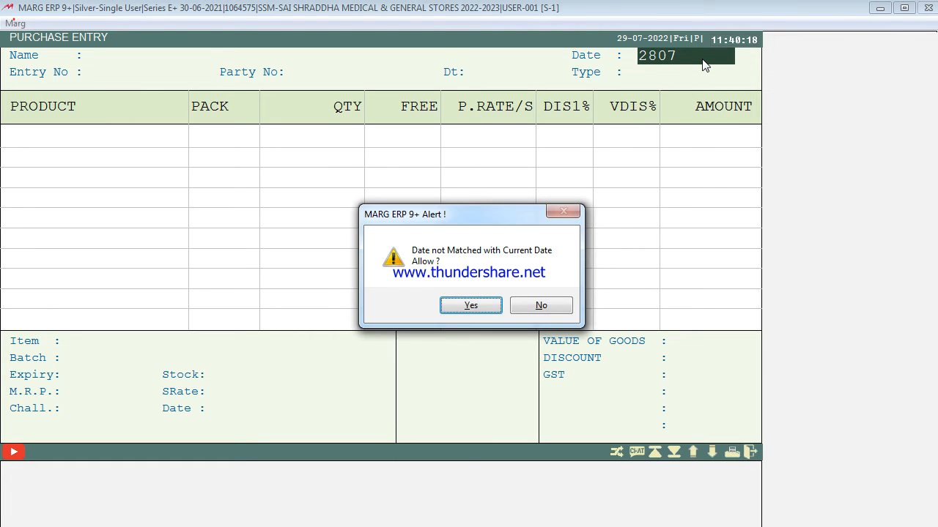
key(Return)
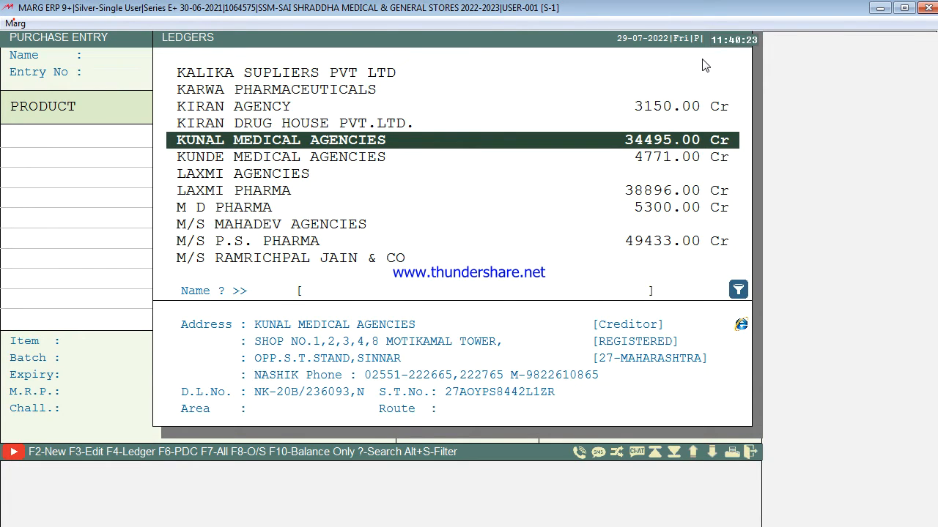
text(KUN)
key(Return)
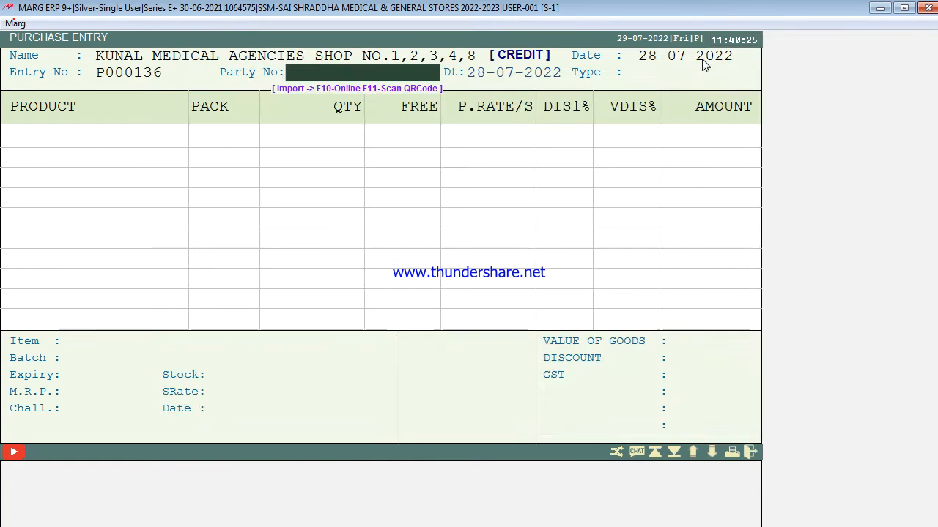
Enter party bill number CR/6370 dated 28-07-2022 and keep the payment mode as credit.
text(CR)
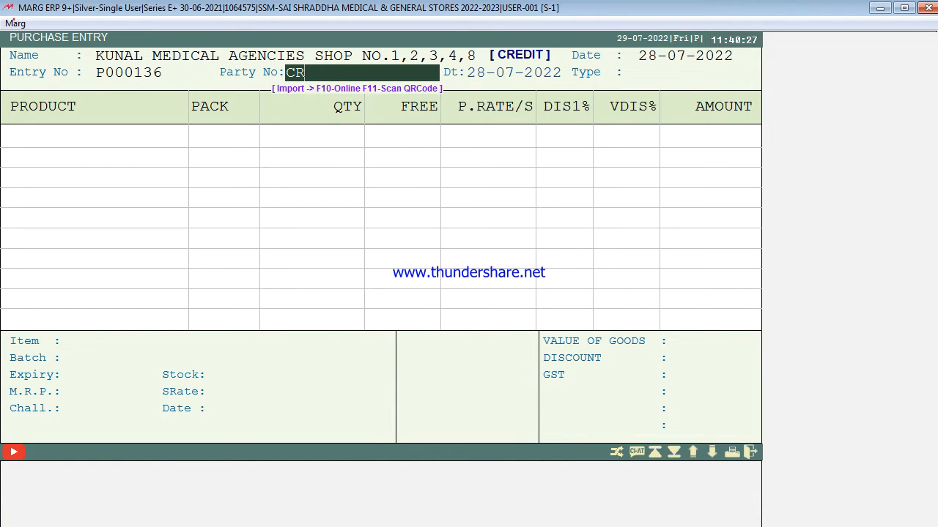
text(/6370)
key(Return)
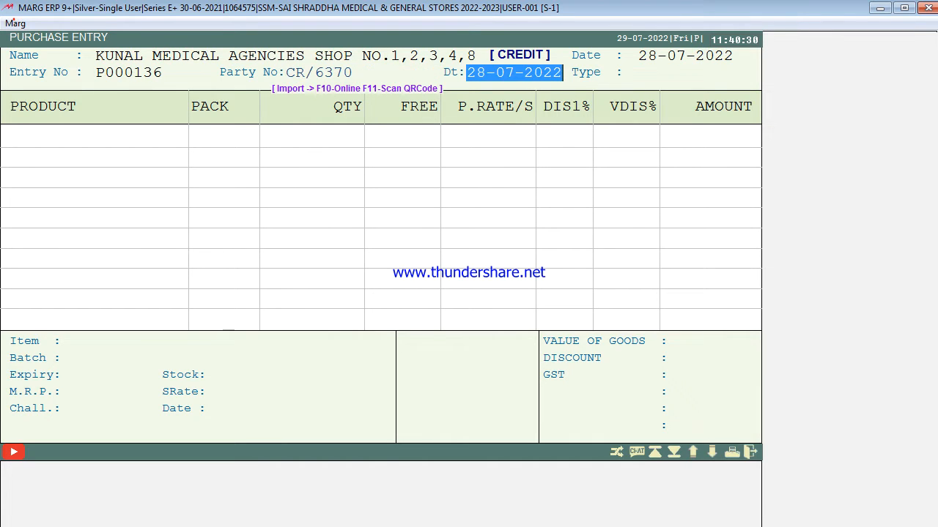
key(Return)
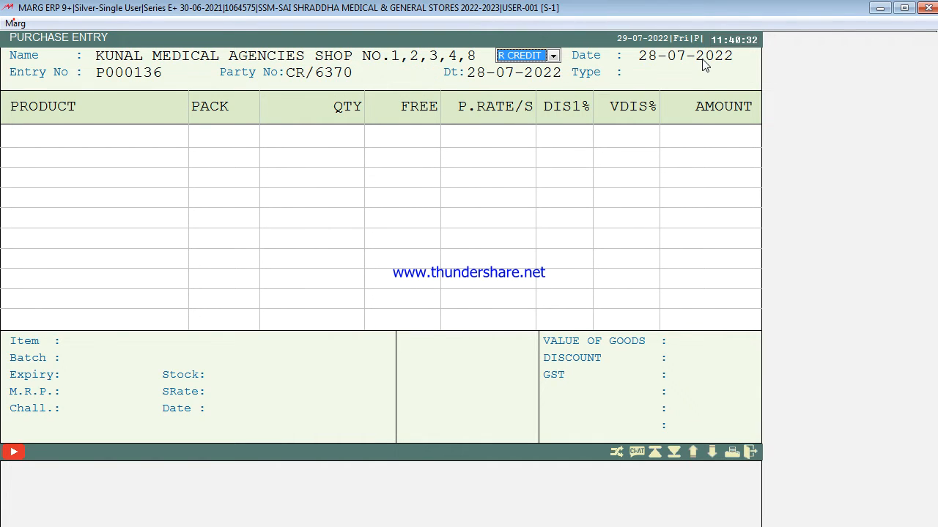
click(556, 56)
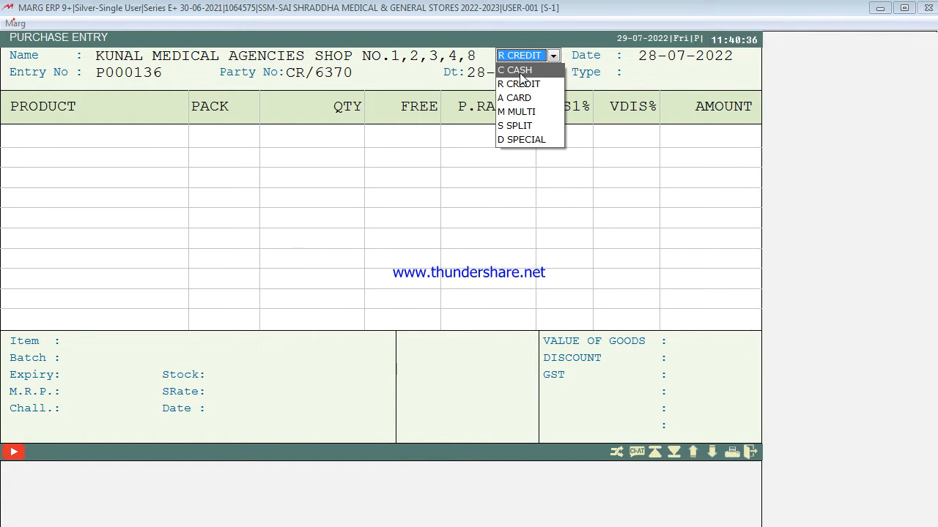
click(554, 57)
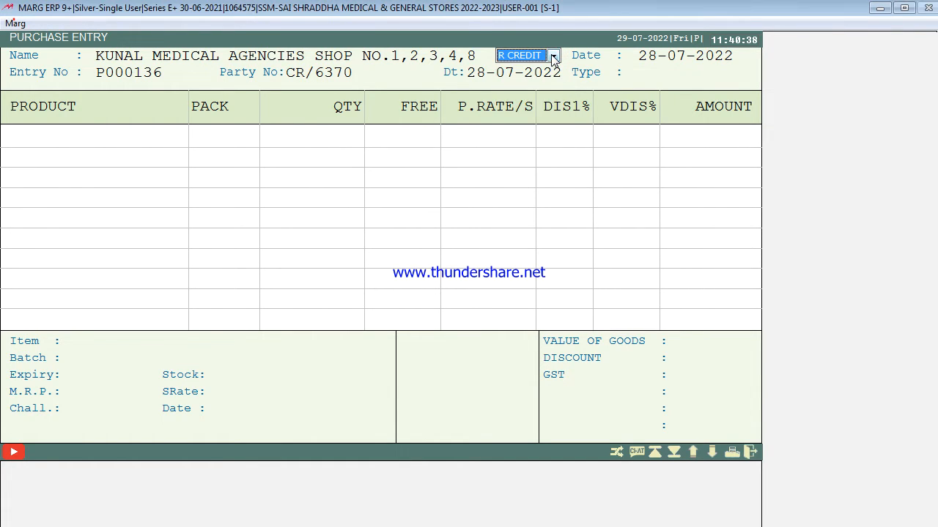
key(Return)
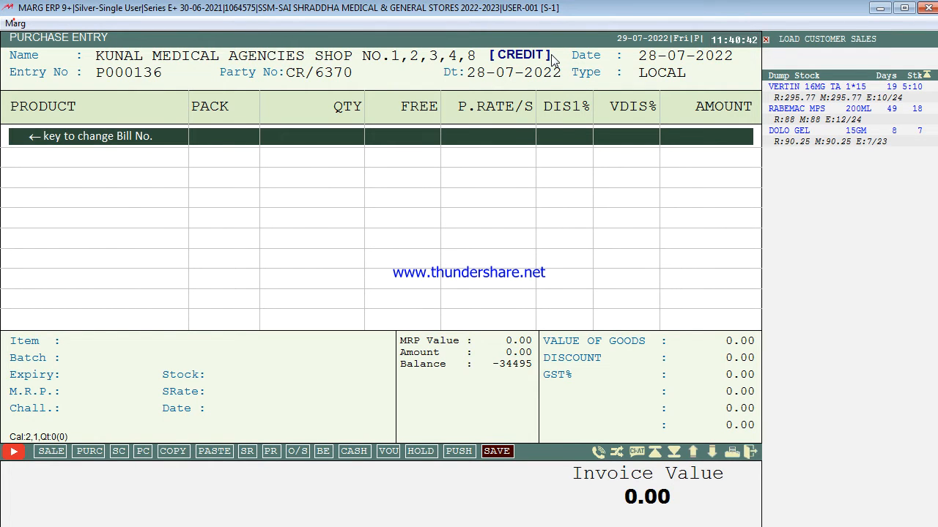
Add COMBIHALE FB 400 ROTACAPS 30 CAP to the bill with batch ALMRV002 and expiry April 2024.
text(CO)
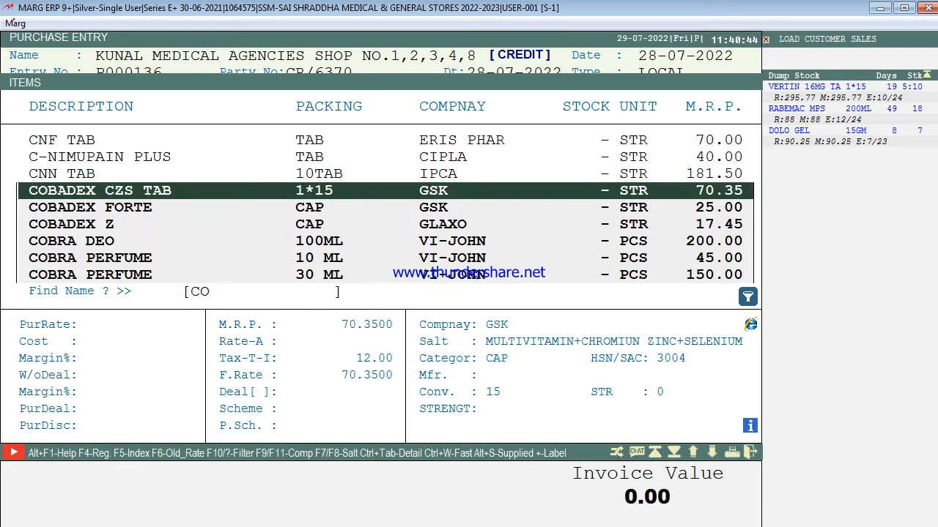
text(MBIHALE)
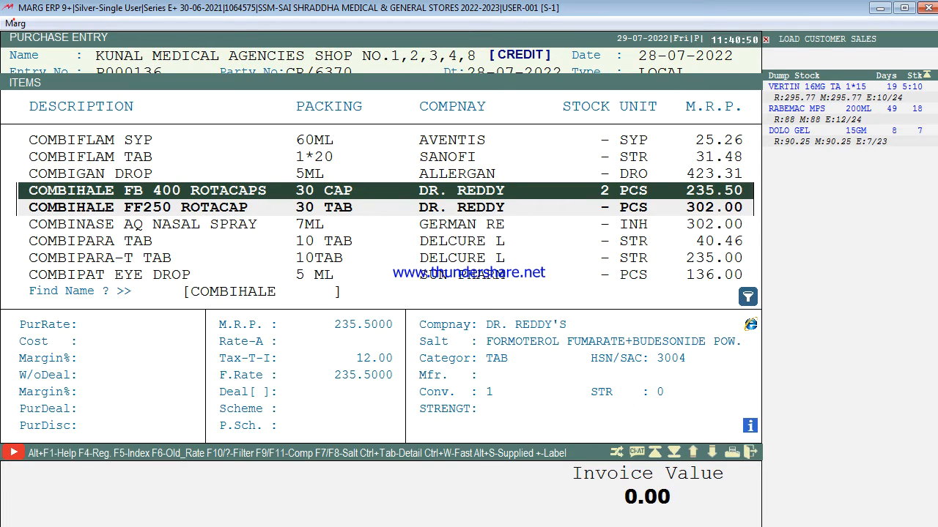
key(Return)
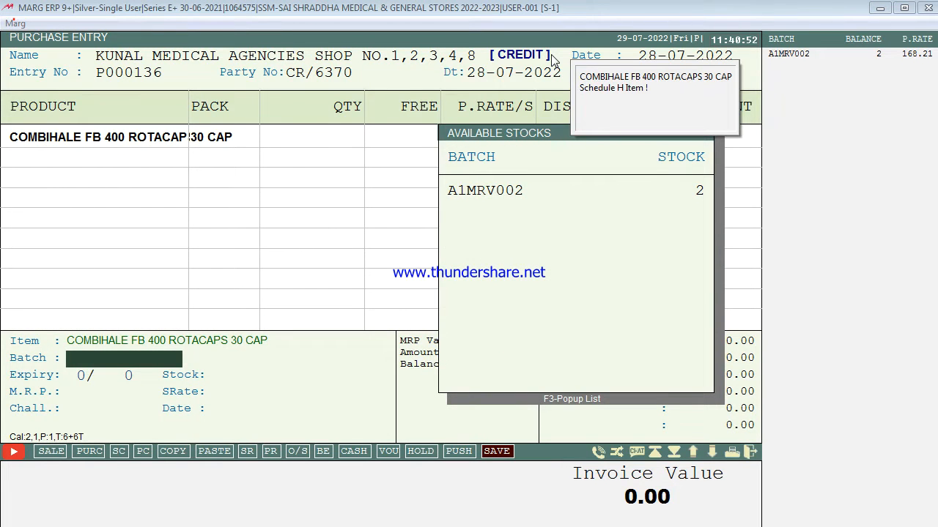
text(ALMRV002)
key(Return)
text(424)
key(Return)
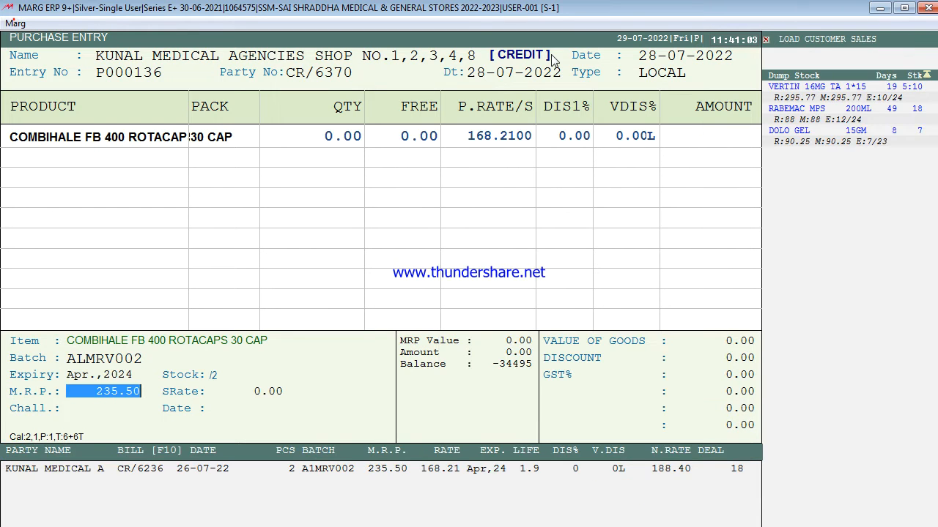
Set the item's quantity to 2, keeping the M.R.P. of 235.50, the purchase rate of 168.21 and no discount.
key(Return)
text(2)
key(Return)
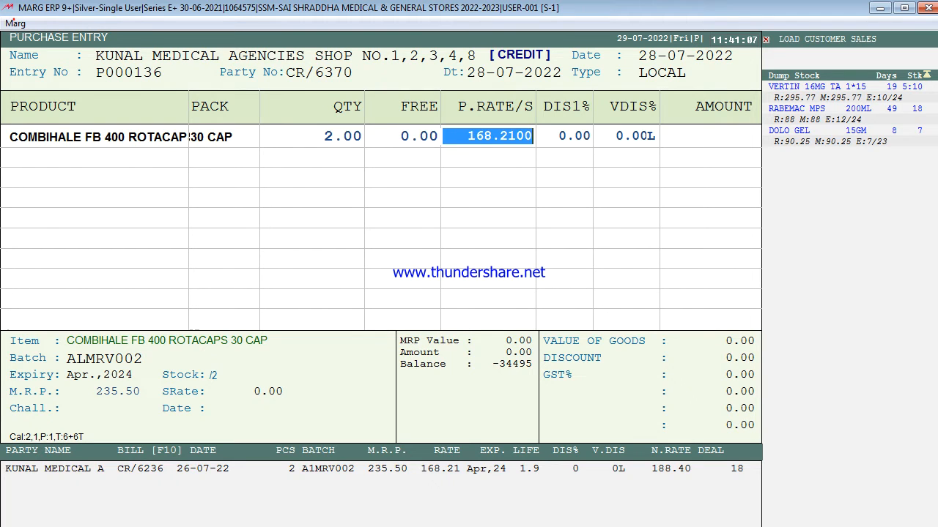
key(Return)
key(Return)
key(Return)
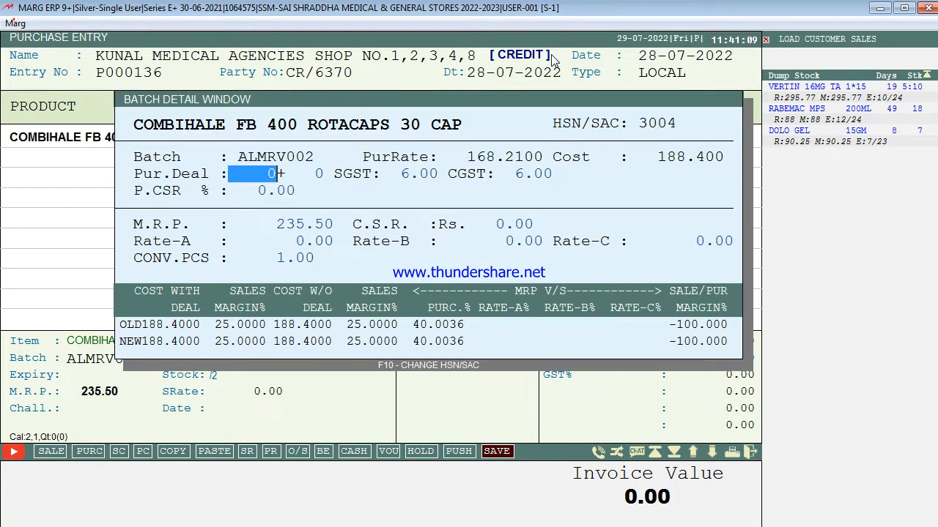
Accept the item's batch details with 6.00 SGST, 6.00 CGST and a conversion of 1.00 to complete the product line.
key(Return)
key(Return)
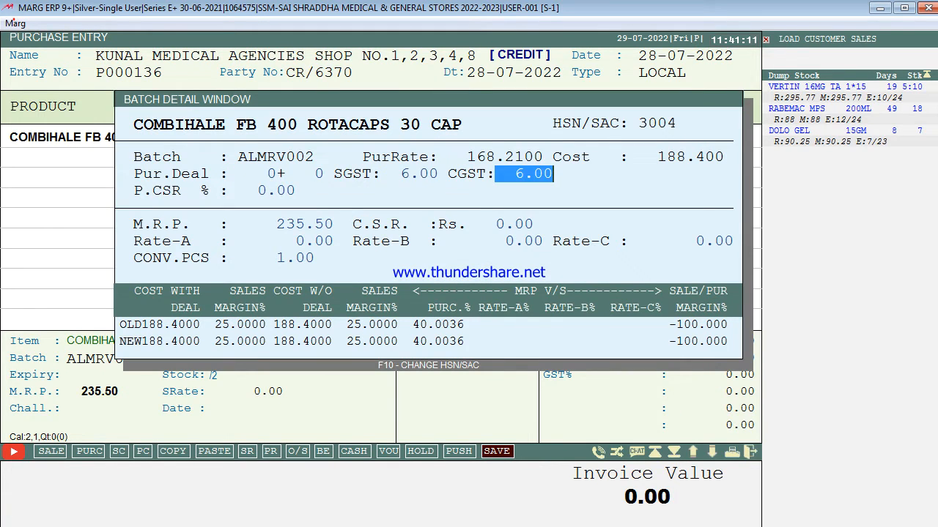
key(Return)
key(Return)
key(Return)
key(Return)
key(Return)
key(Return)
key(Return)
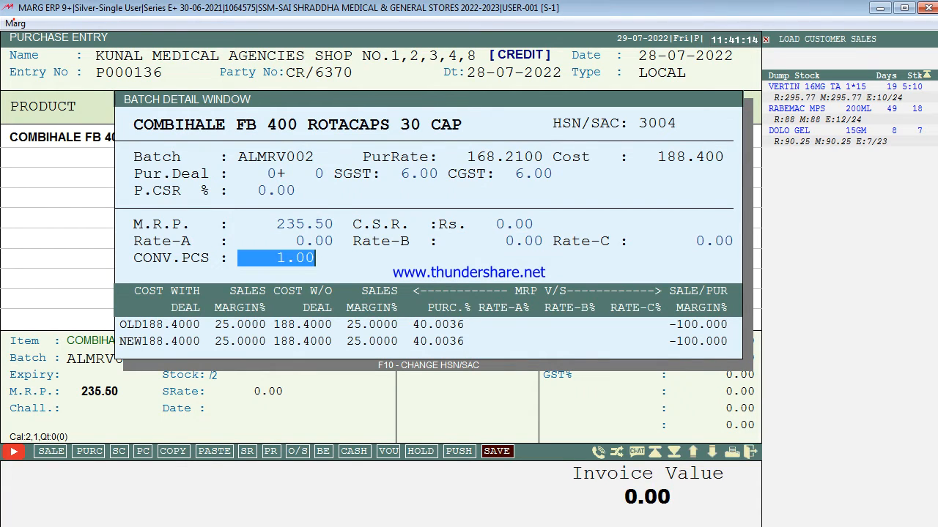
key(Return)
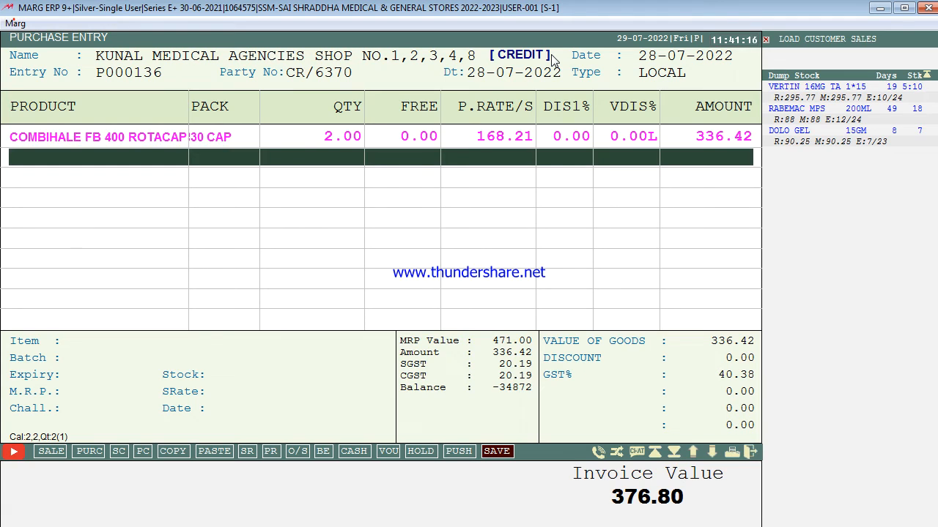
Finish the item list with a 0.00 bill discount and leave the item's scheme as it is.
key(Escape)
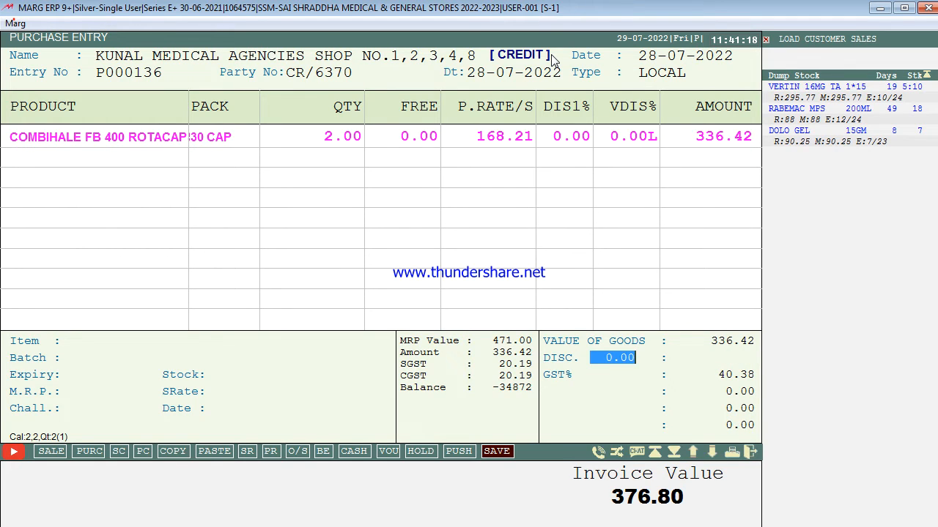
key(Return)
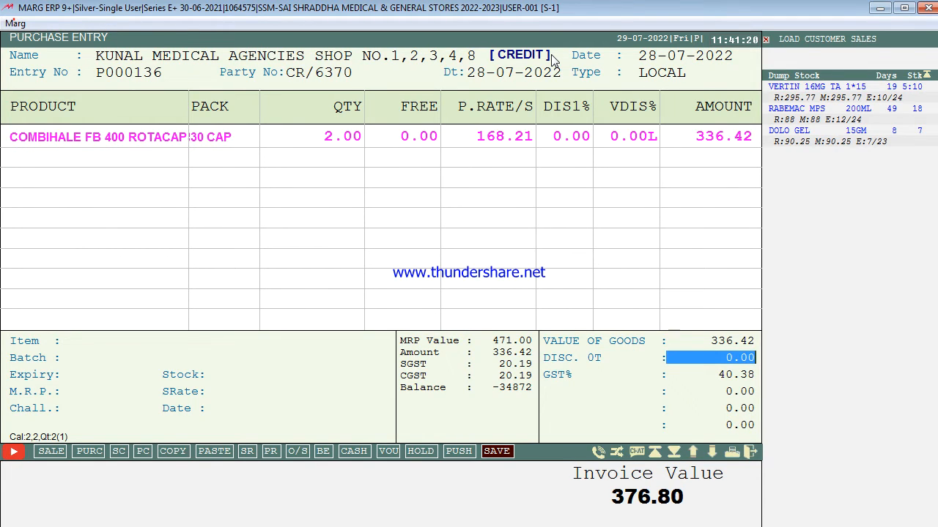
key(Return)
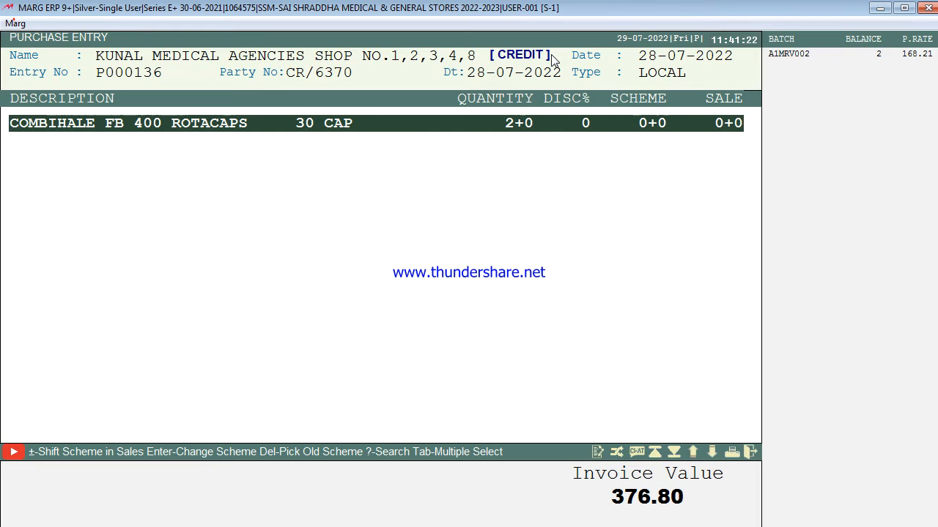
key(Escape)
key(Right)
key(Right)
key(Return)
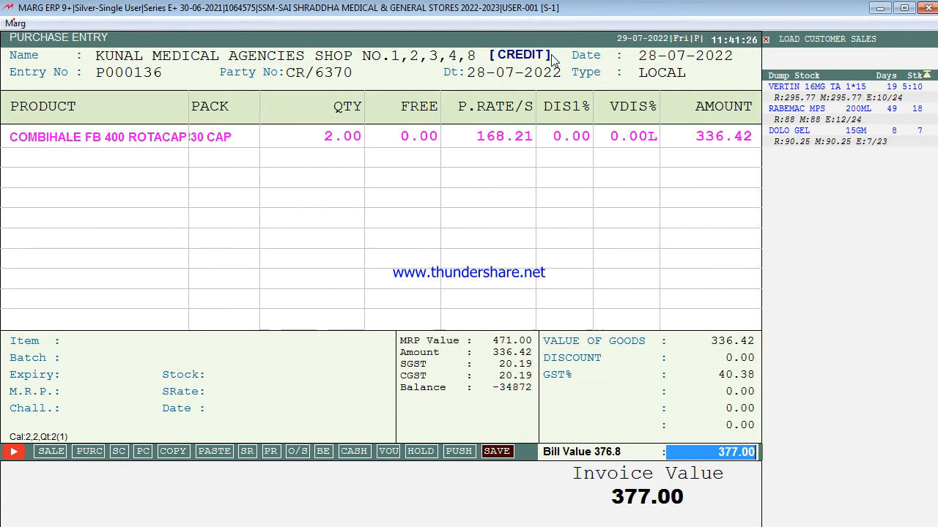
Accept the 377.00 bill value and save the purchase bill without adjusting the pending debit note.
key(Return)
key(Return)
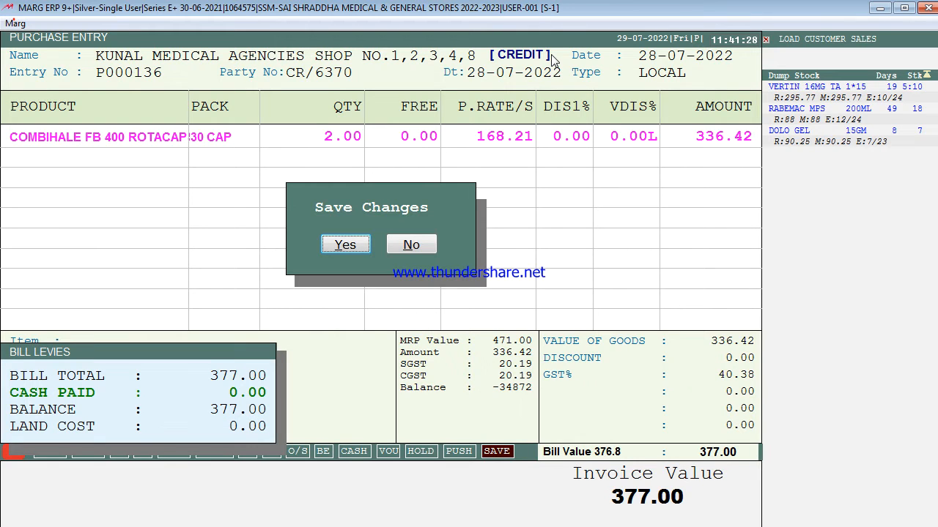
key(Return)
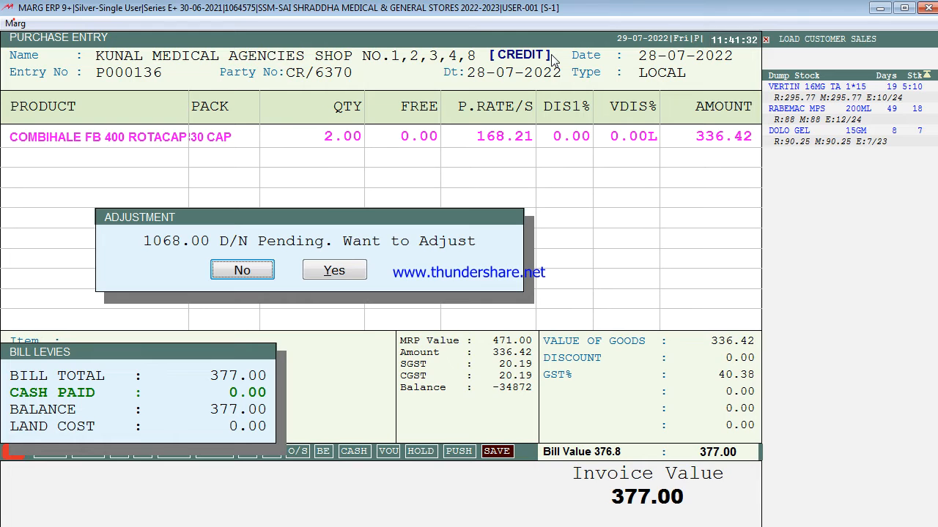
key(Return)
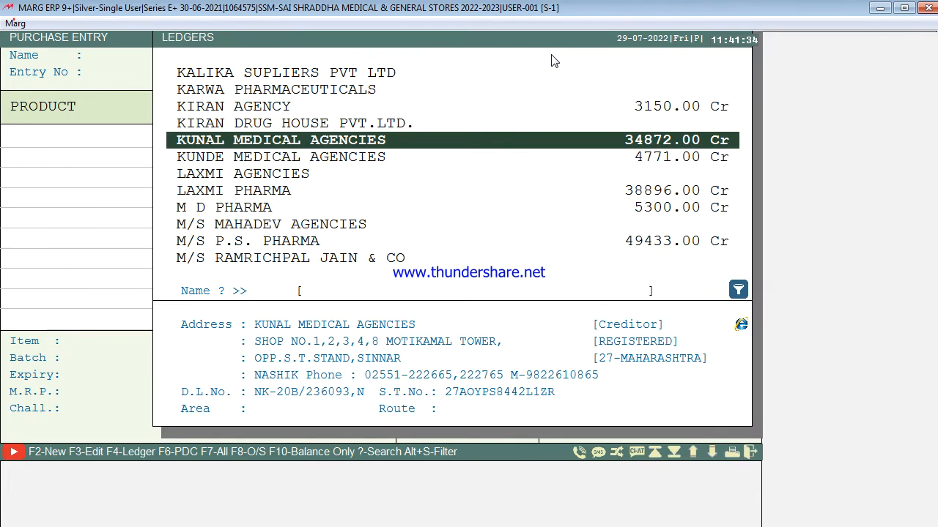
Leave the current purchase entry screen and open a new purchase bill.
key(Escape)
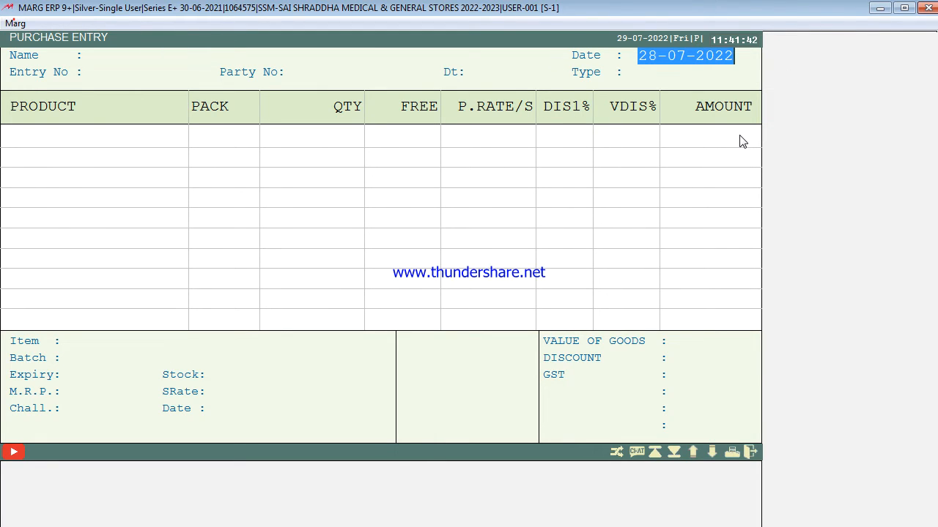
key(Escape)
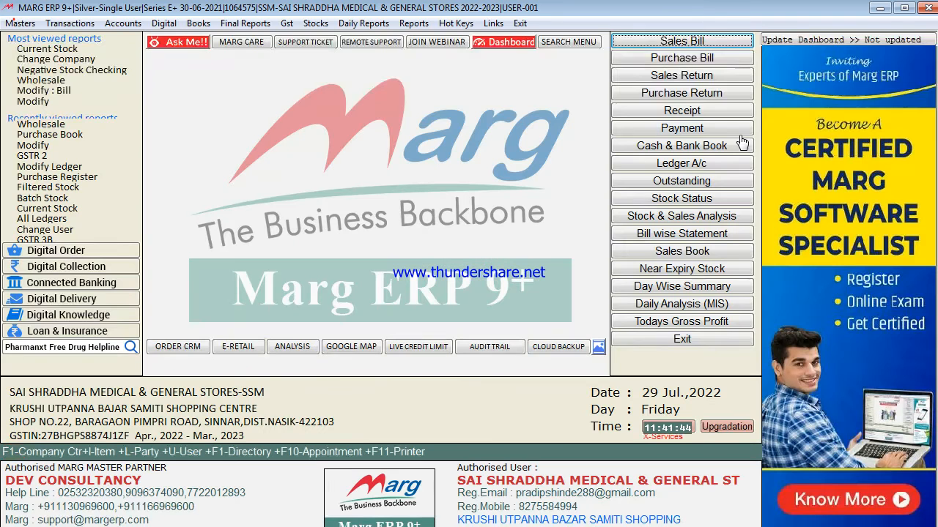
click(690, 63)
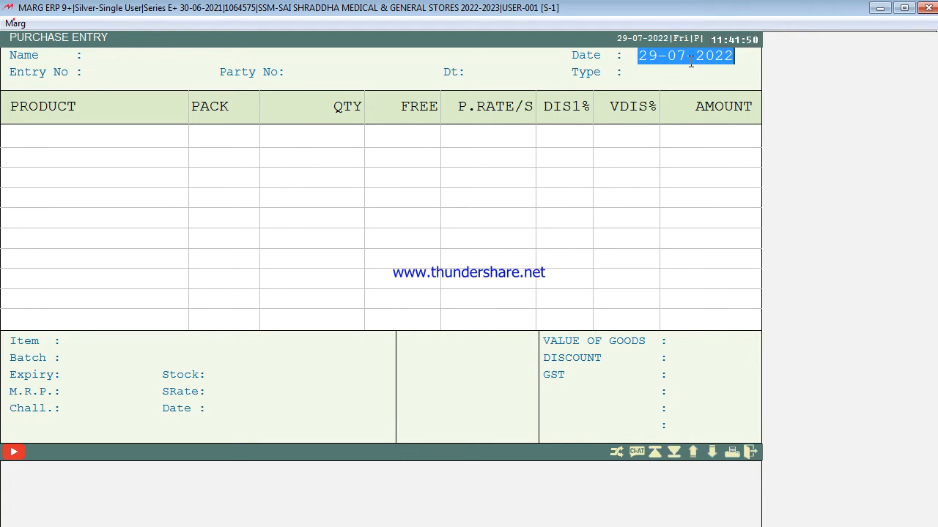
Date the new bill 28-07-2022, allowing the date mismatch, and choose D.VIJAY PHARMA PVT.LTD. as the supplier.
text(2807)
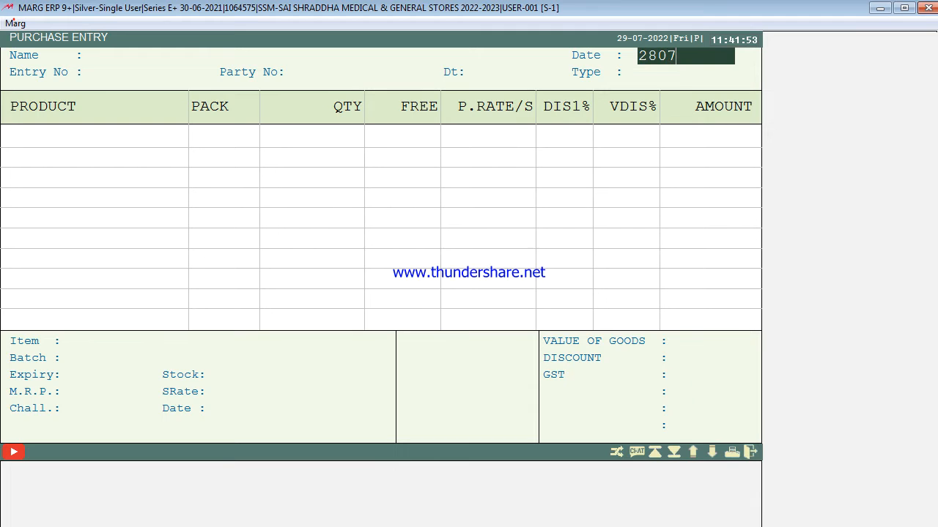
key(Return)
key(Left)
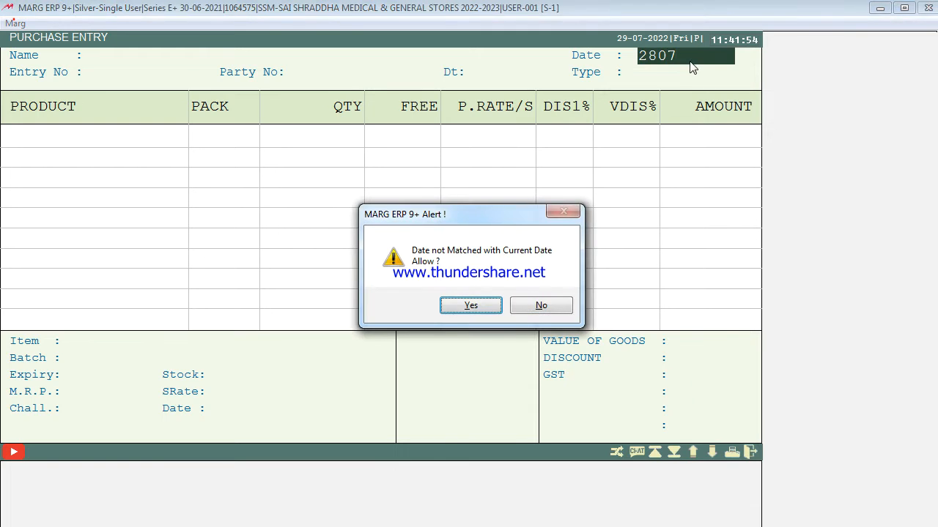
key(Return)
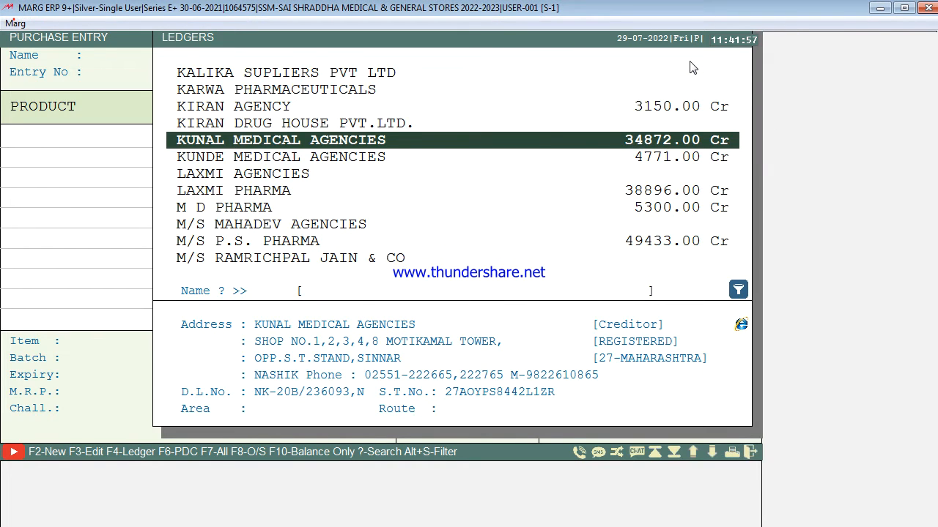
text(Dv)
key(Down)
key(Down)
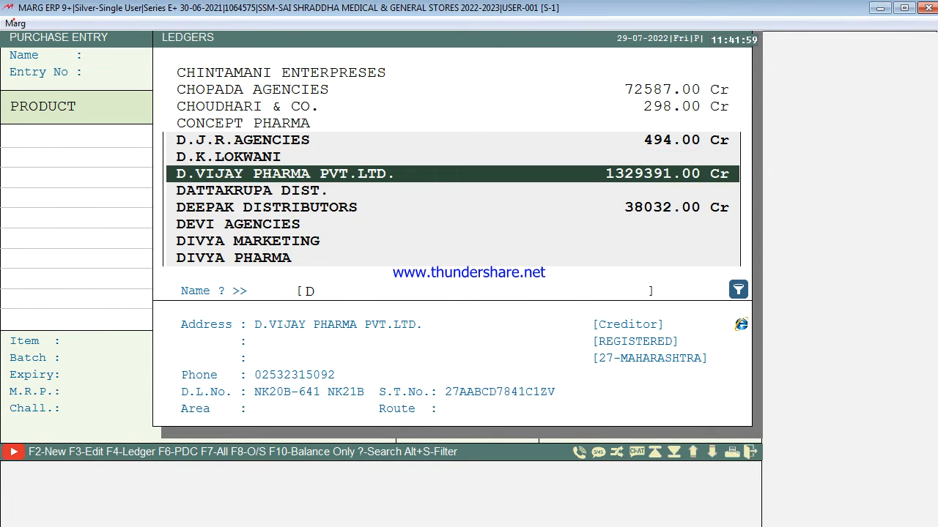
key(Return)
Enter party bill number CRNR/42695 dated 28-07-2022 on credit and proceed to the product list.
text(CRNR)
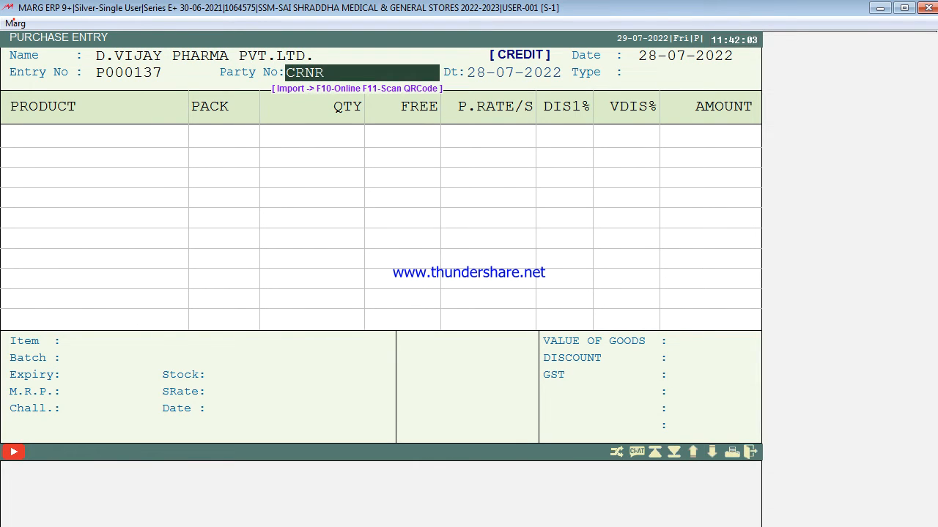
text(/42695)
key(Return)
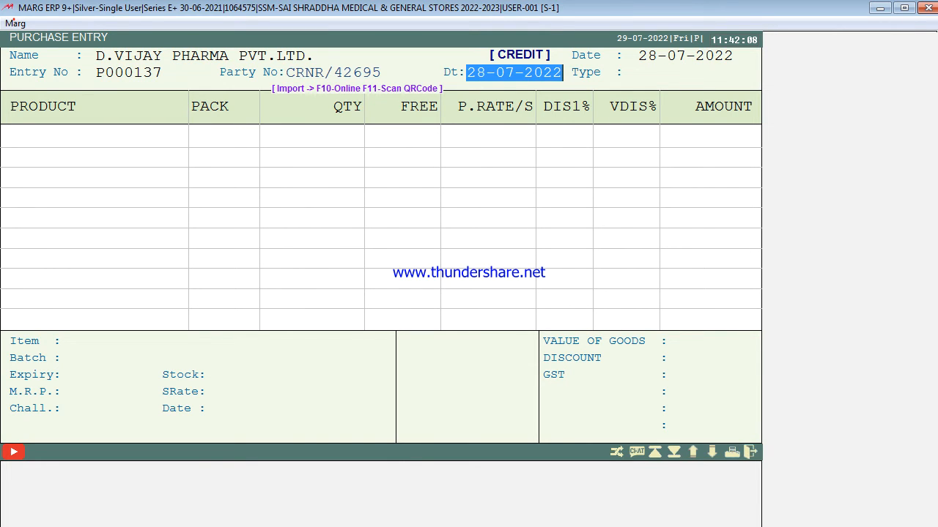
key(Return)
key(Return)
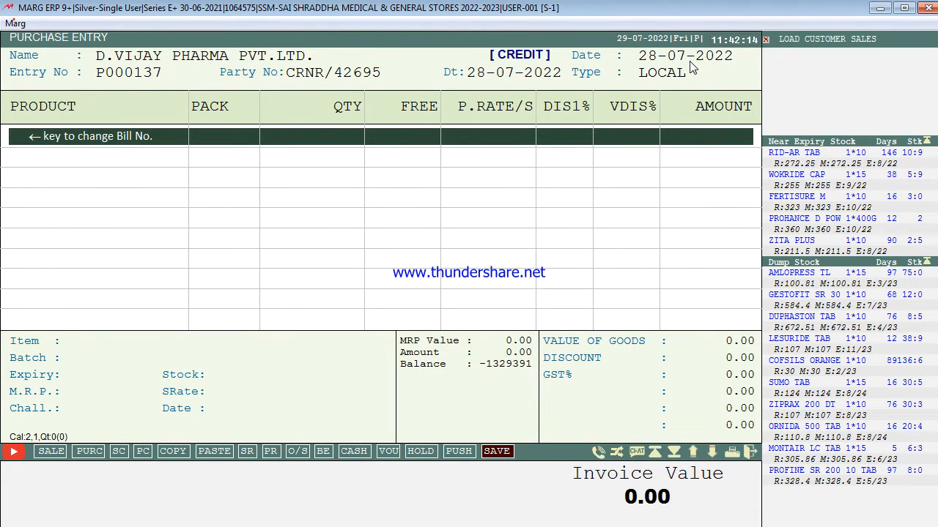
Search the items for IBR, then create a new product named I BREATHE DPI DEVICE with packing 1 PCS.
text(IBR)
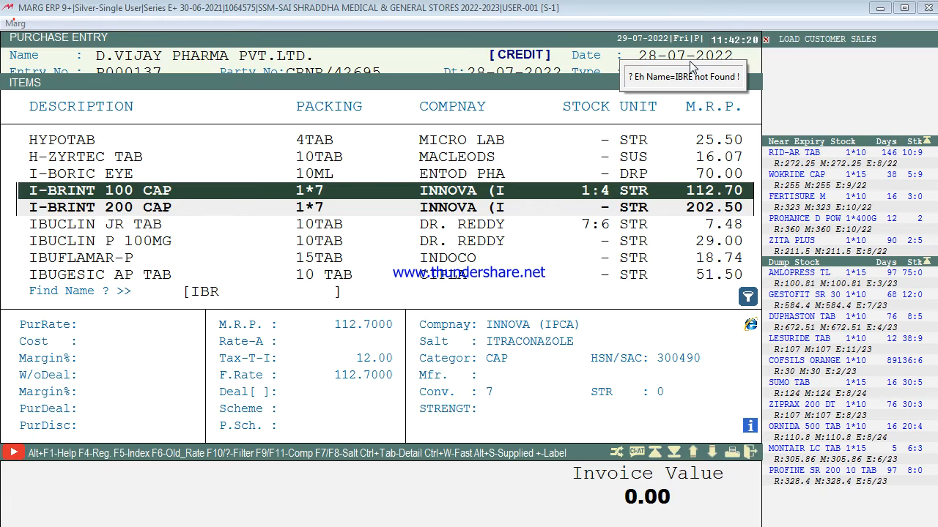
key(F2)
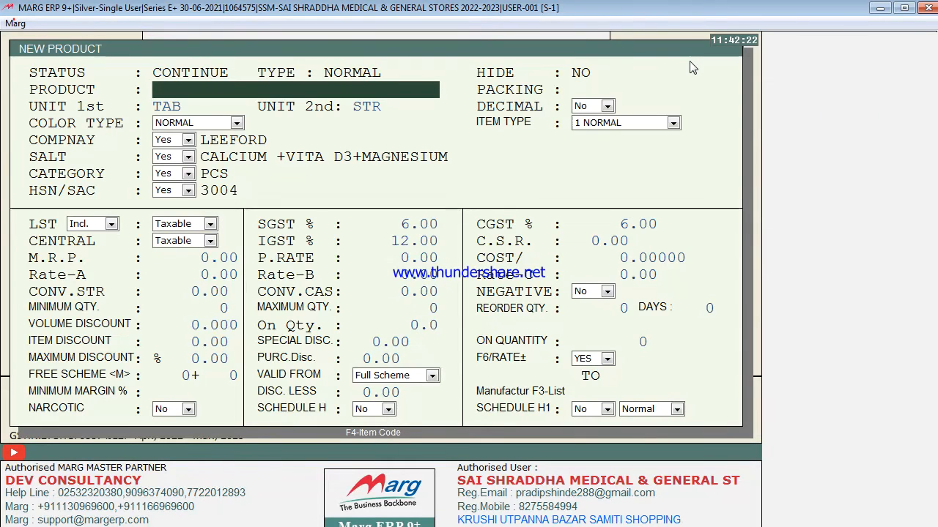
text(I )
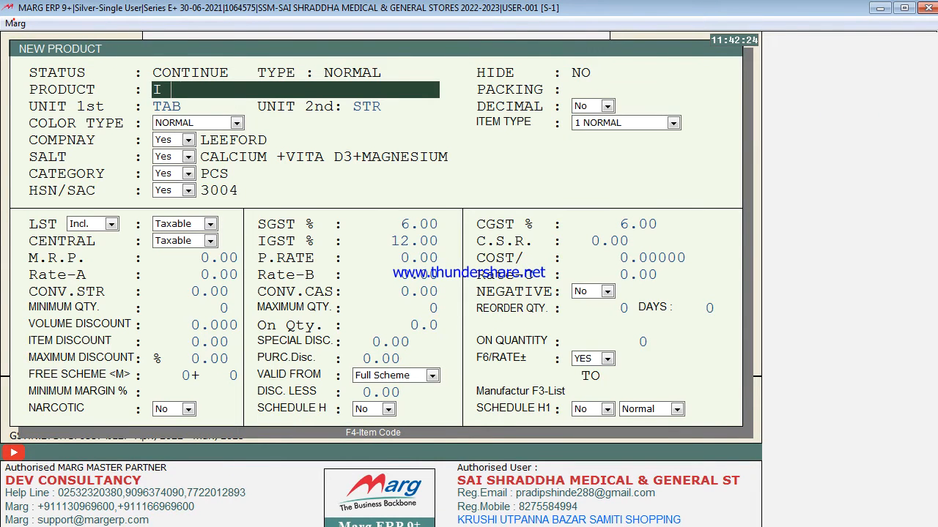
text(BREA)
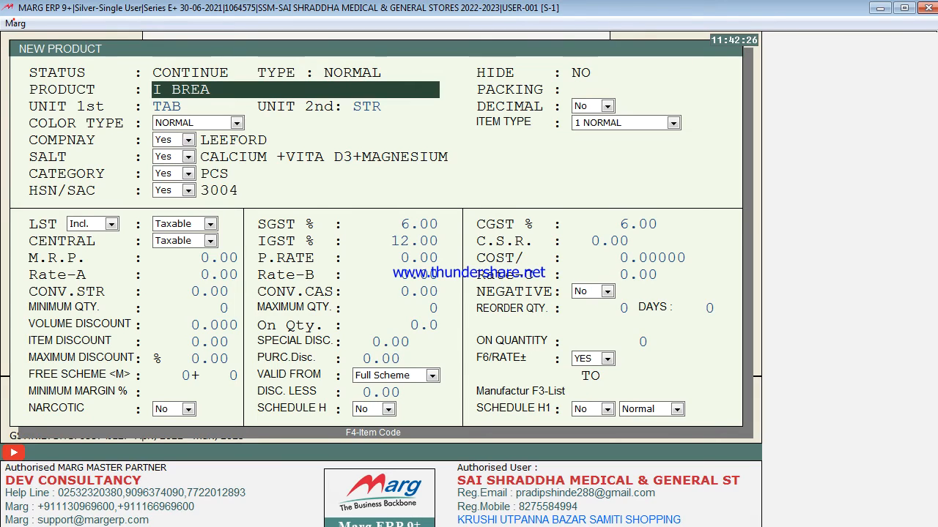
text(THE D)
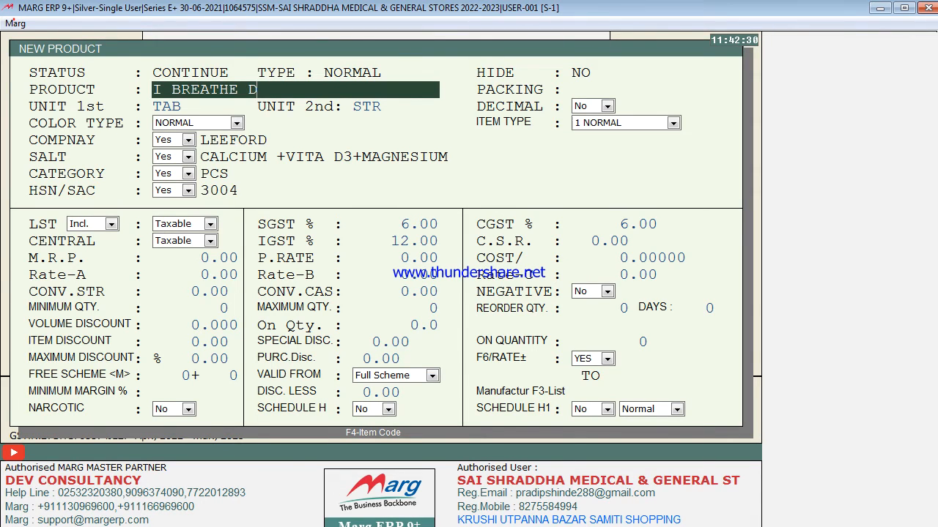
text(PI DEVICE)
key(Return)
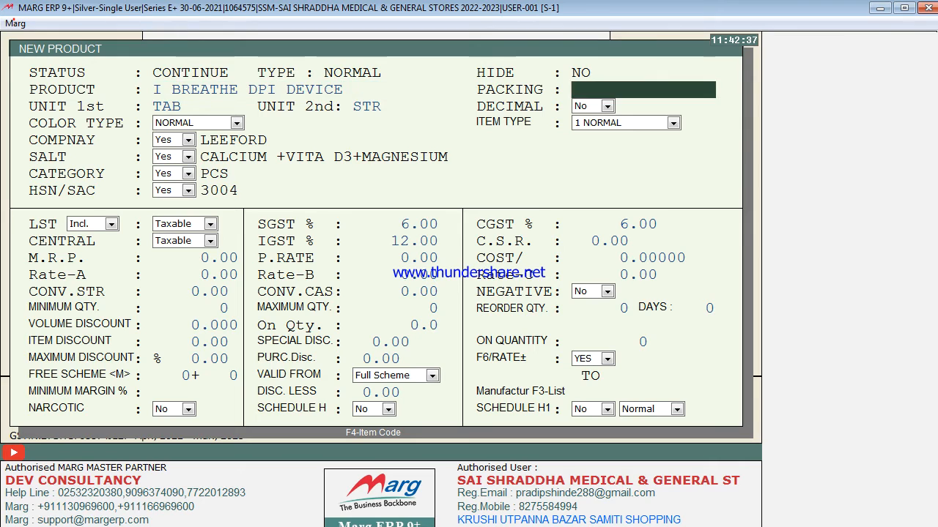
text(1)
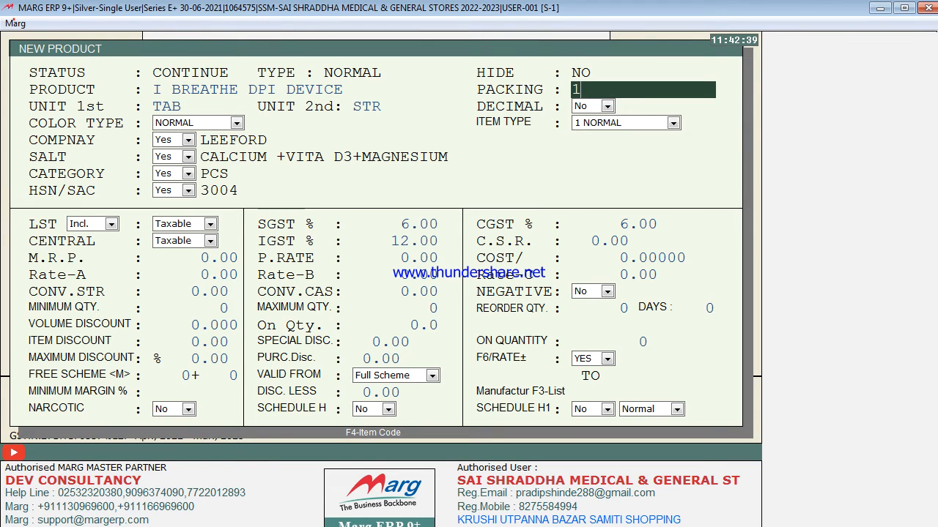
text( PCS)
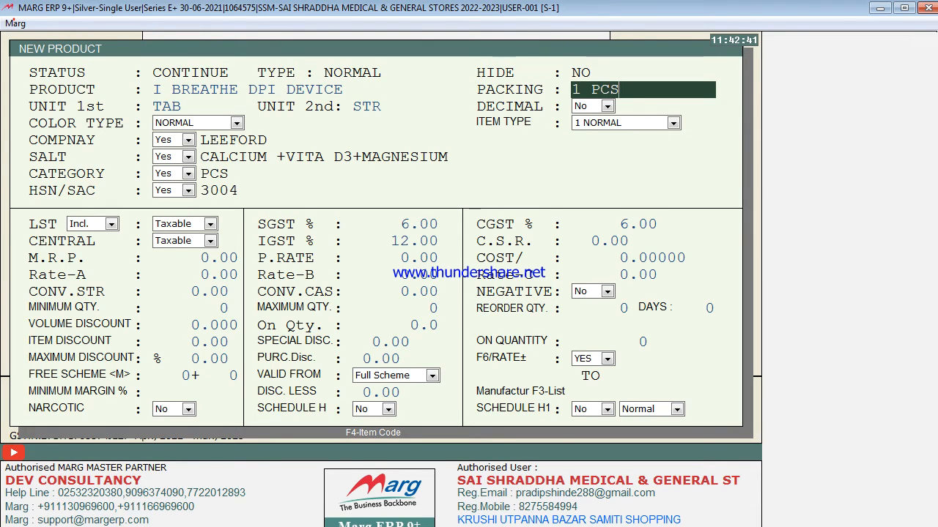
key(Return)
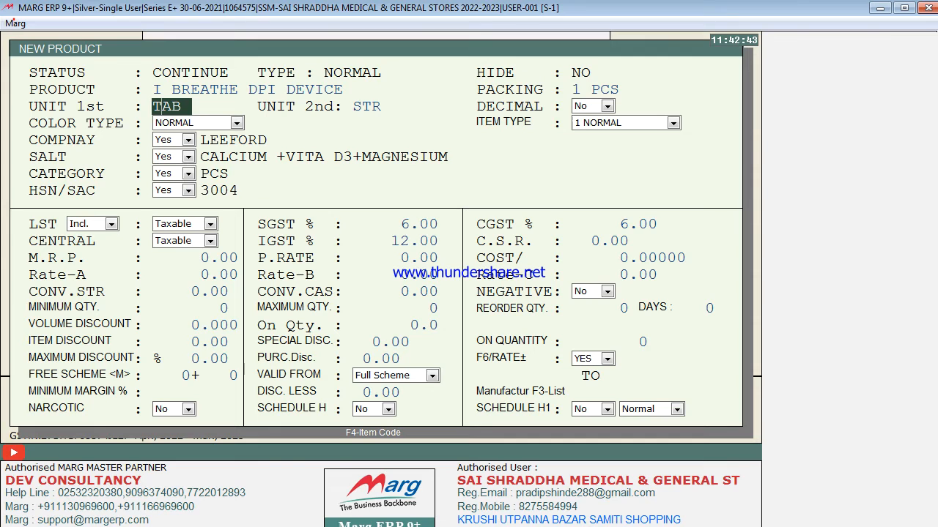
Set both the first and second unit of the new product to PCS, keeping the NORMAL color type.
key(BackSpace)
key(BackSpace)
key(BackSpace)
text(PCS)
key(Return)
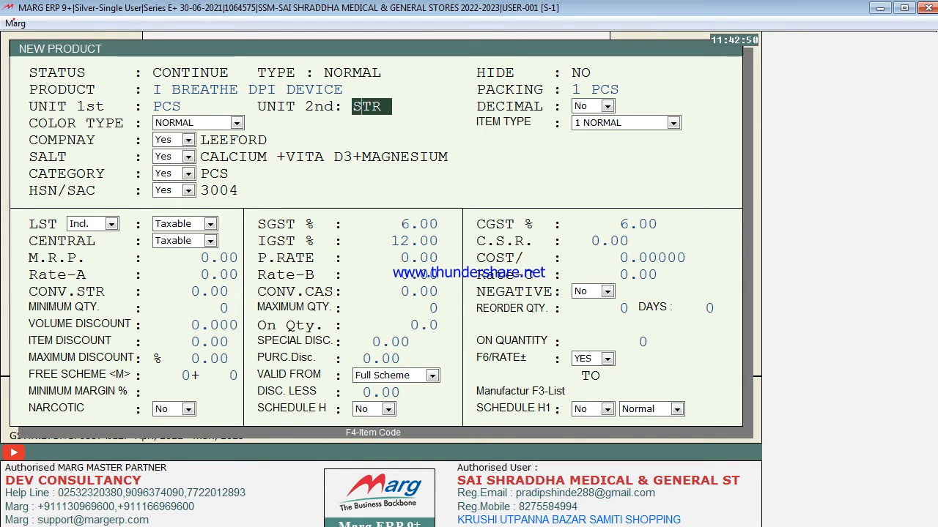
key(BackSpace)
key(BackSpace)
key(BackSpace)
text(PCS)
key(Return)
key(Return)
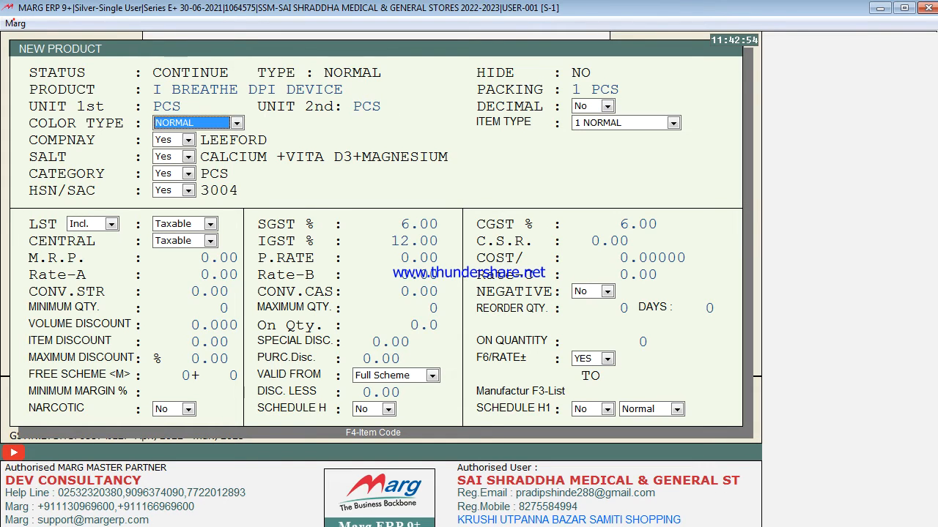
key(Return)
key(Return)
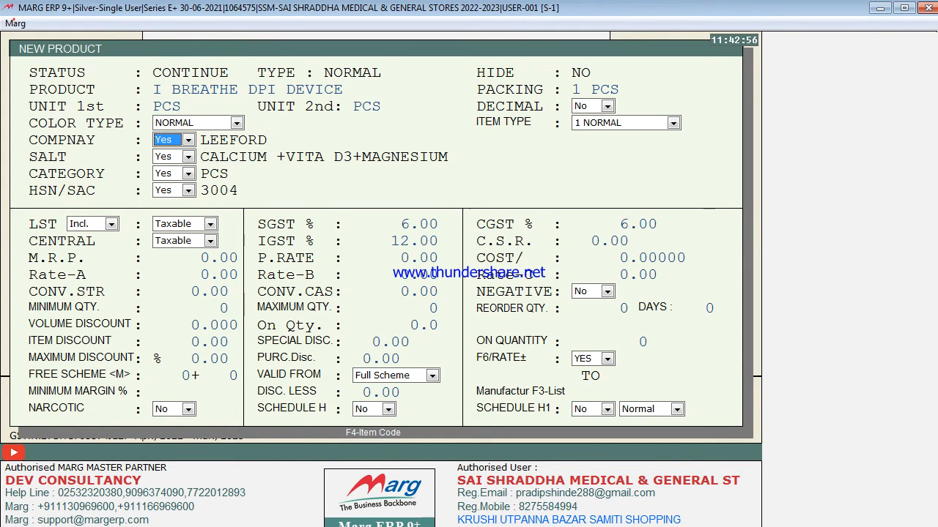
Choose MANKIND as the company of the new product.
key(Return)
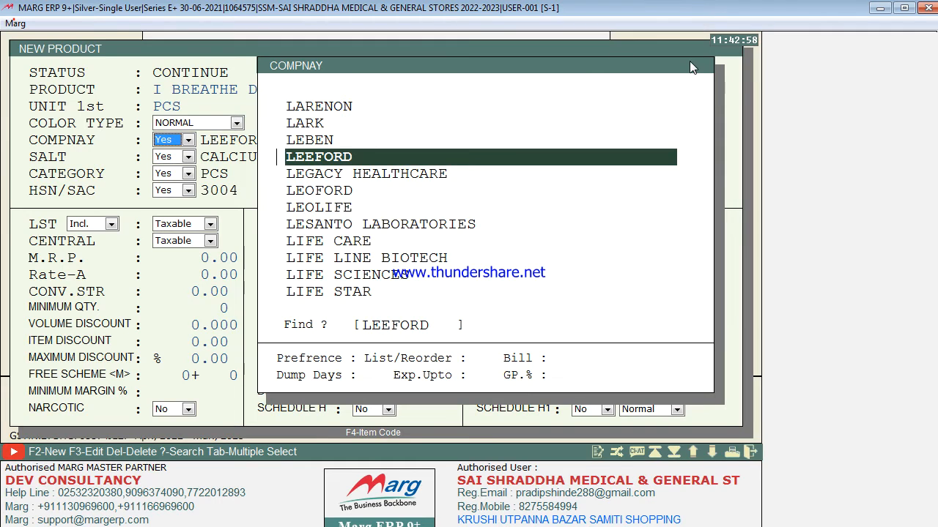
key(BackSpace)
key(BackSpace)
key(BackSpace)
key(BackSpace)
key(BackSpace)
key(BackSpace)
key(BackSpace)
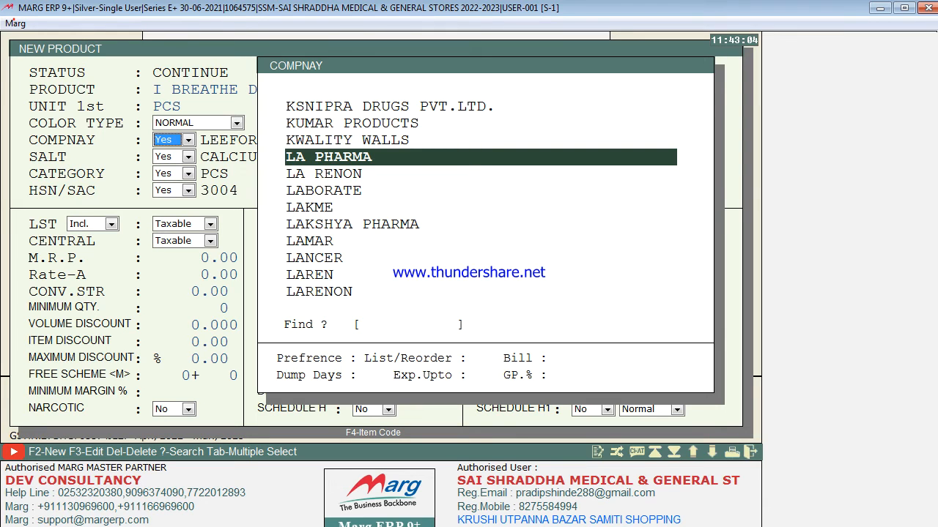
text(MANKIND)
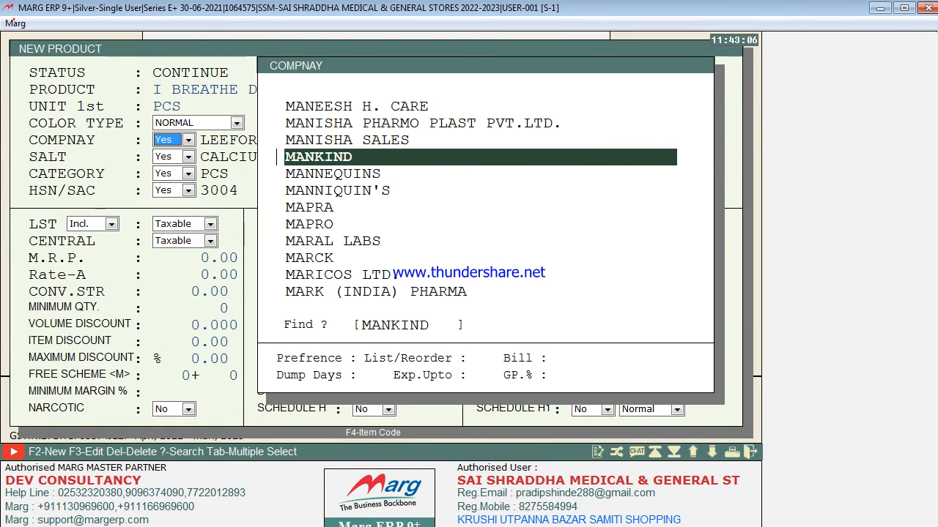
key(Return)
key(Return)
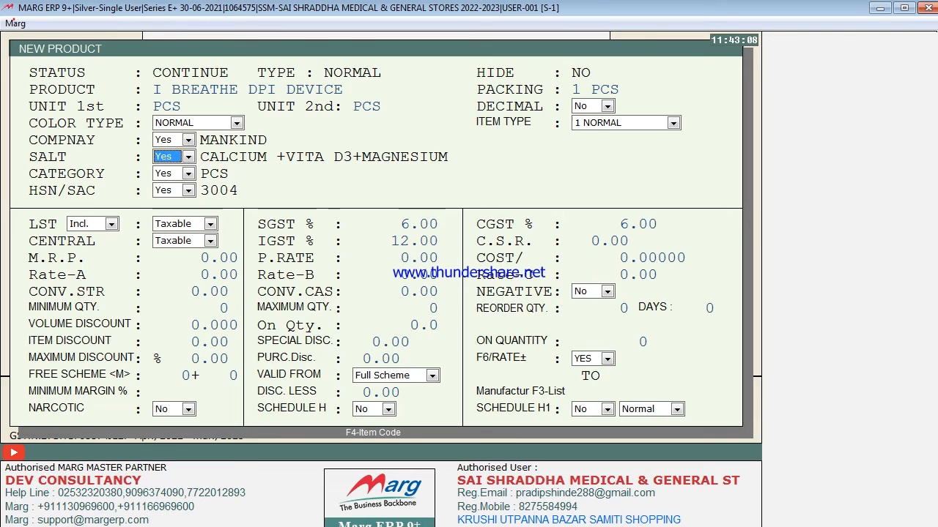
Create a new salt named DRY POWDER INHALER DEVICE and assign it to the product.
key(Return)
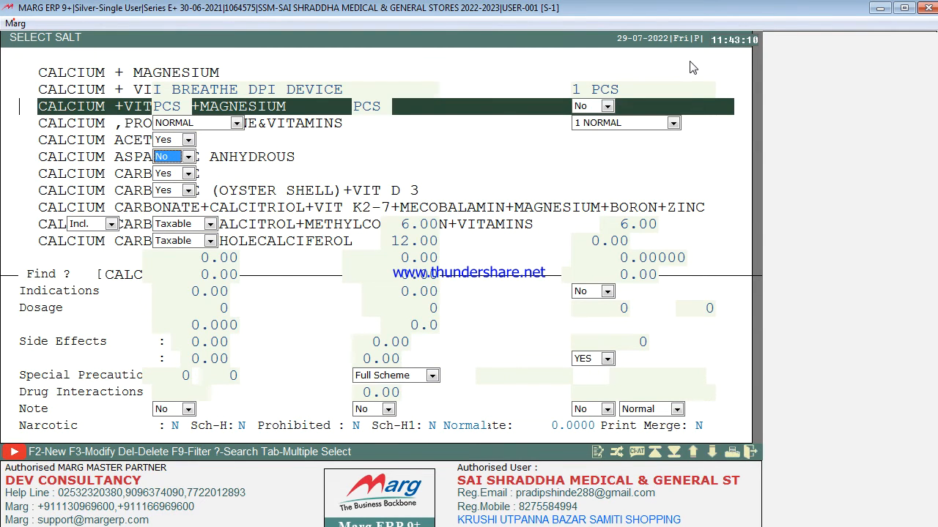
key(BackSpace)
key(BackSpace)
key(BackSpace)
key(BackSpace)
key(BackSpace)
key(BackSpace)
key(BackSpace)
key(BackSpace)
key(BackSpace)
key(BackSpace)
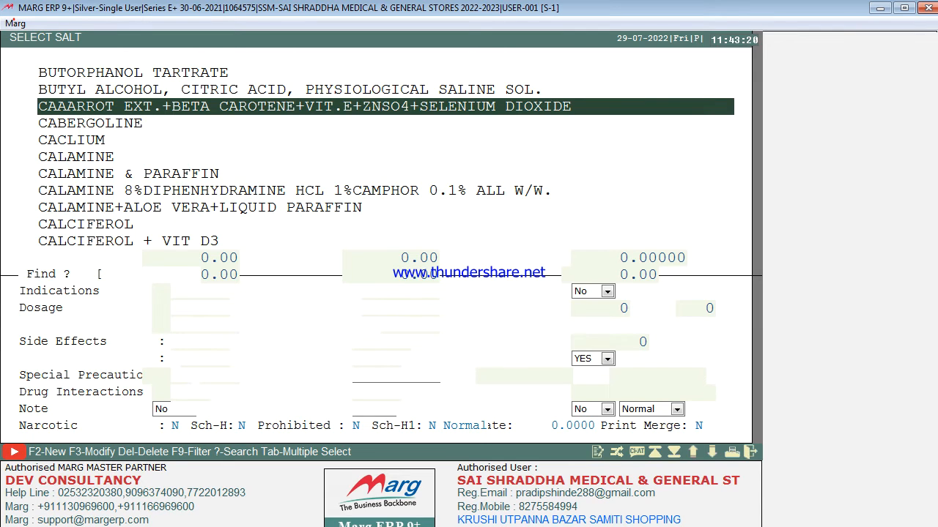
key(F2)
text(D)
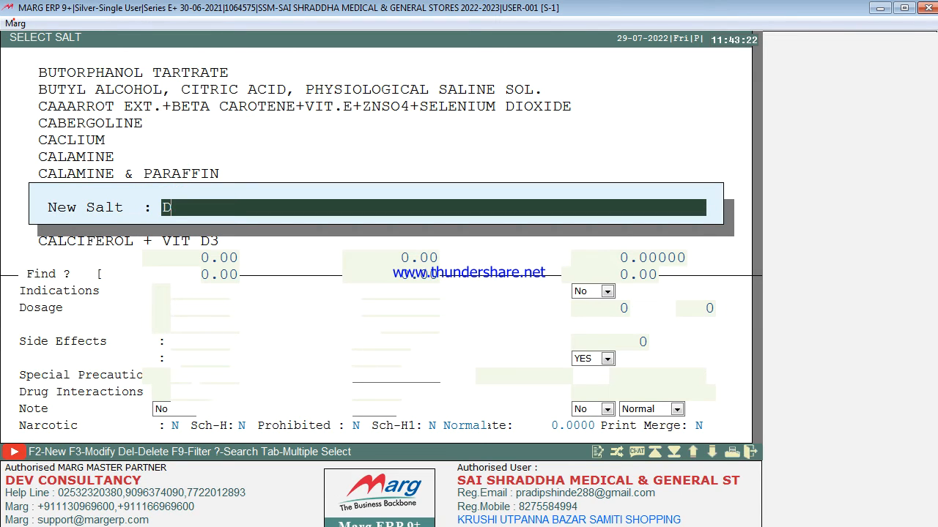
text(RY PO)
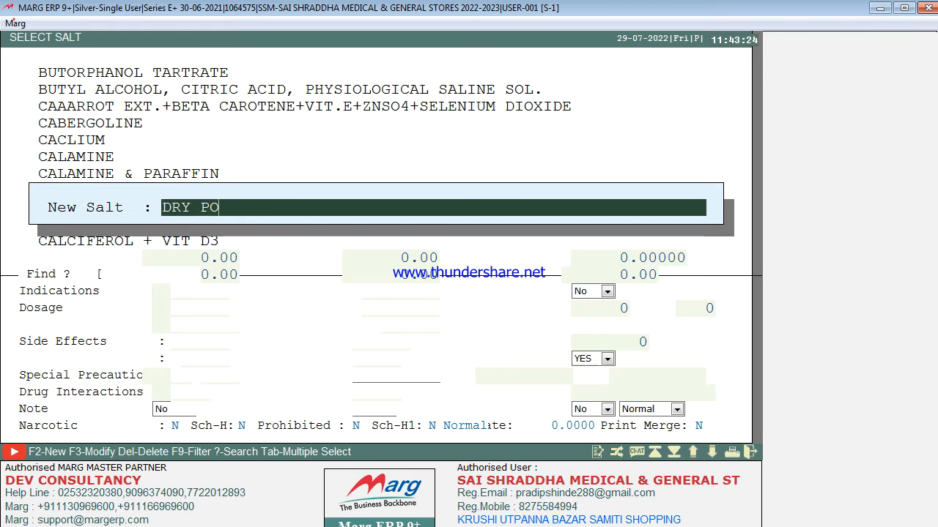
text(WDER I)
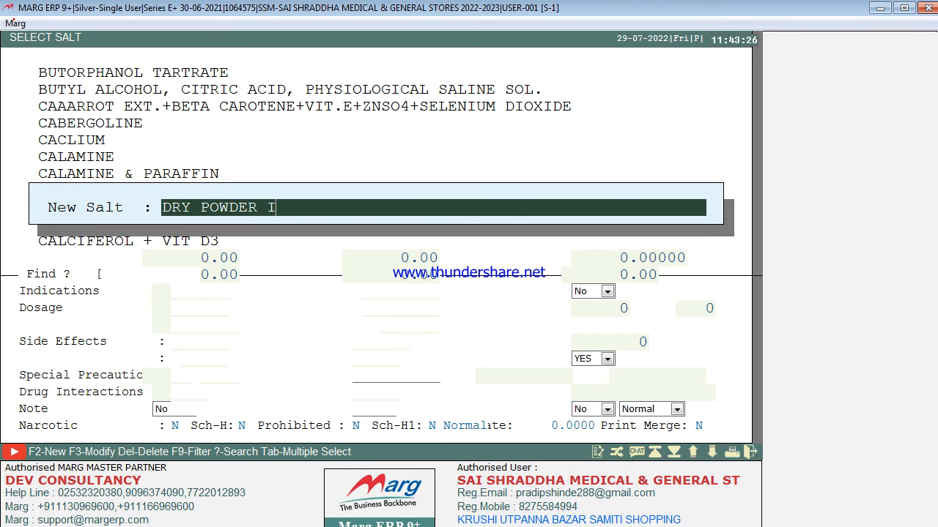
text(NHALER DEV)
text(E)
key(Return)
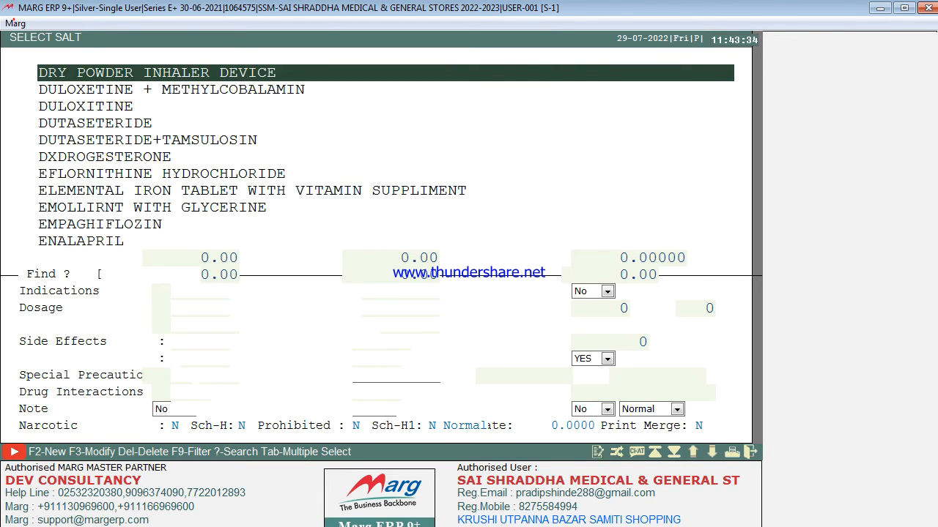
key(Return)
key(Return)
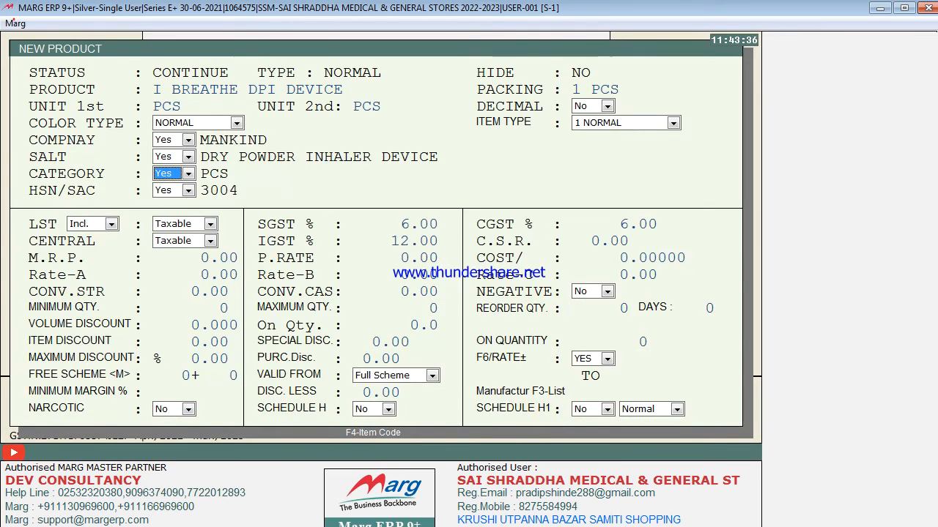
Keep the PCS category and choose HSN/SAC code 90192090 for the product.
key(Return)
key(Return)
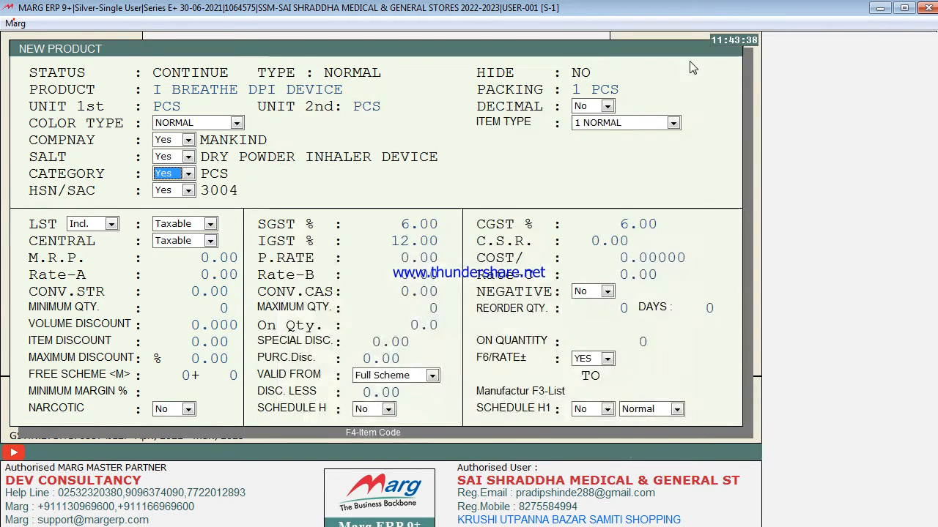
key(Return)
key(Return)
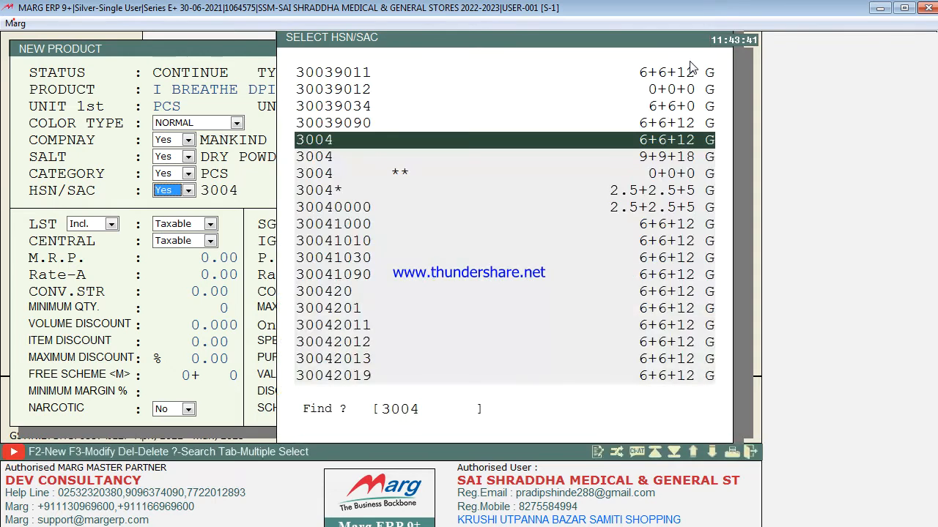
key(BackSpace)
key(BackSpace)
key(BackSpace)
key(BackSpace)
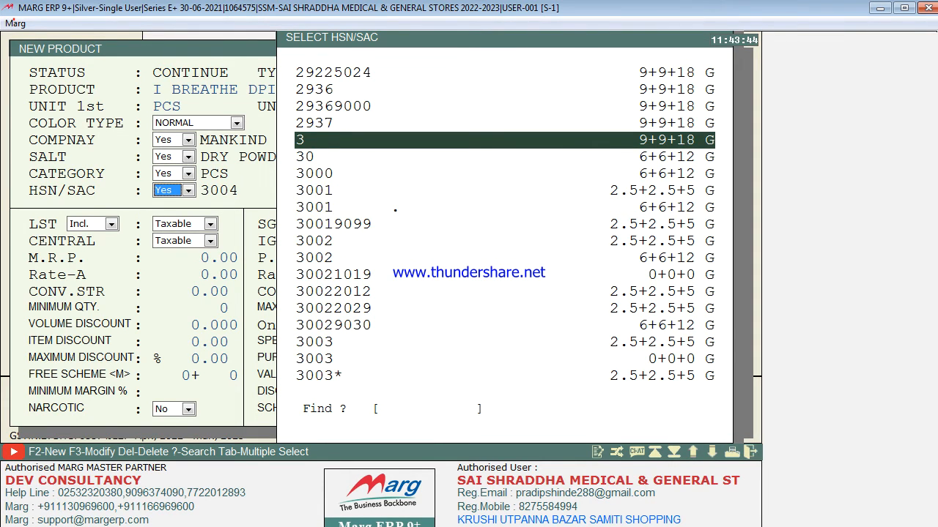
text(901)
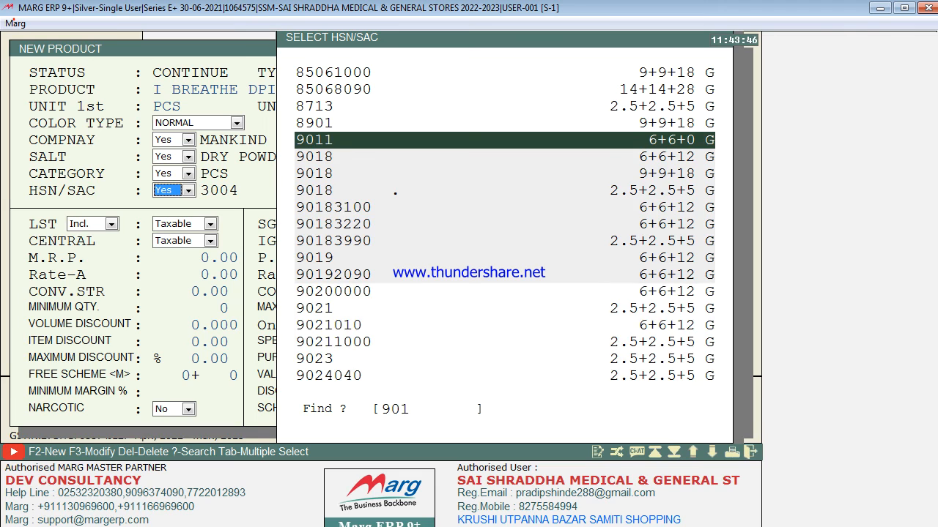
text(92)
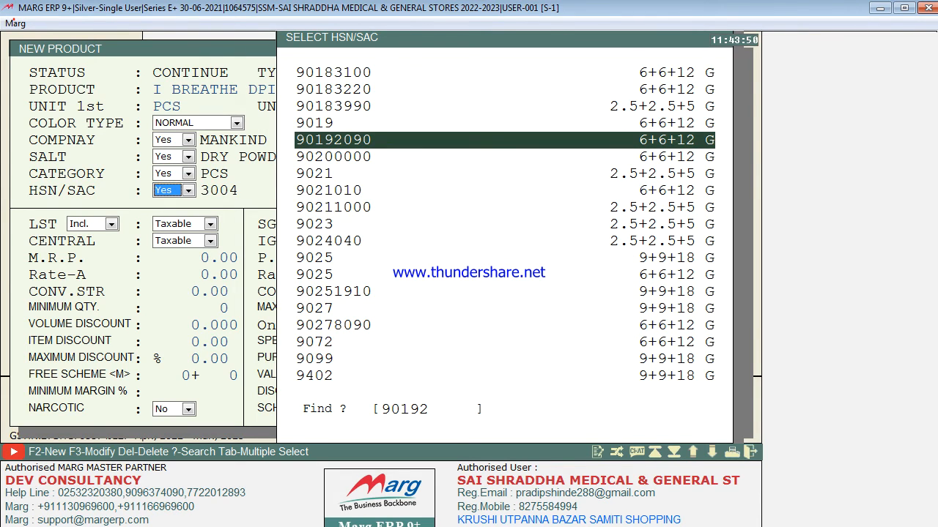
key(Return)
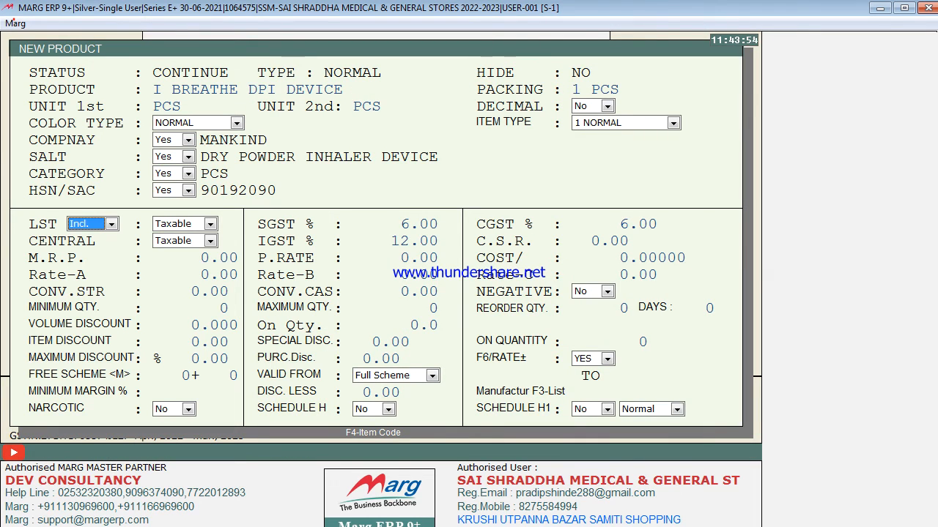
Accept the default taxable settings and GST rates, and set the product's M.R.P. to 249.00.
key(Return)
key(Return)
key(Return)
key(Return)
key(Return)
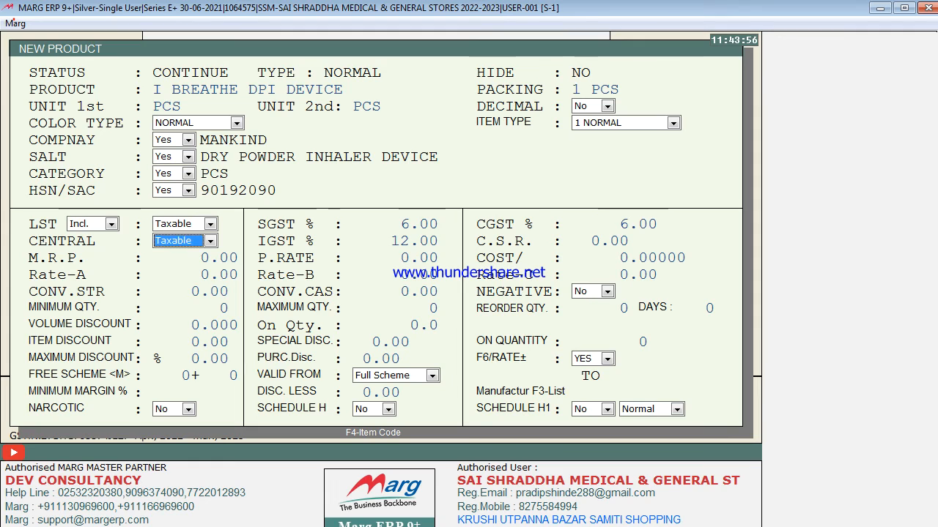
key(Return)
key(Return)
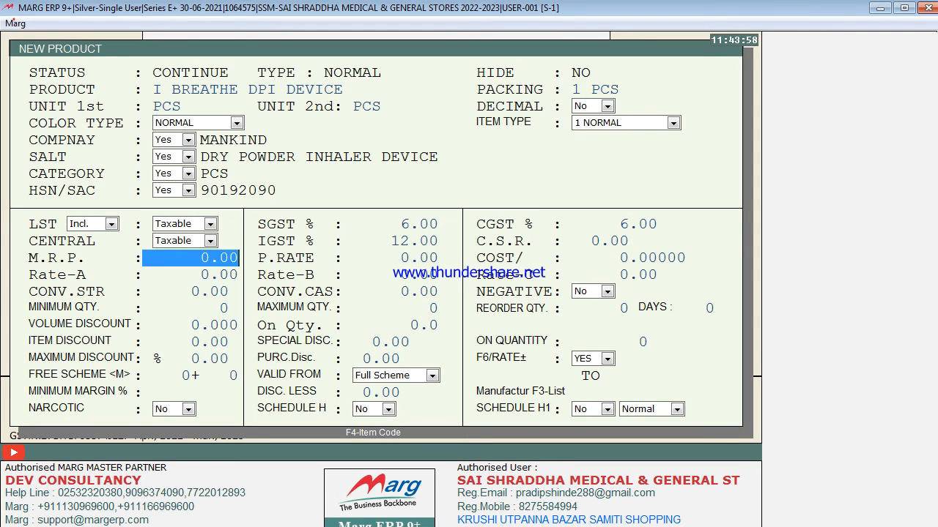
text(249 .)
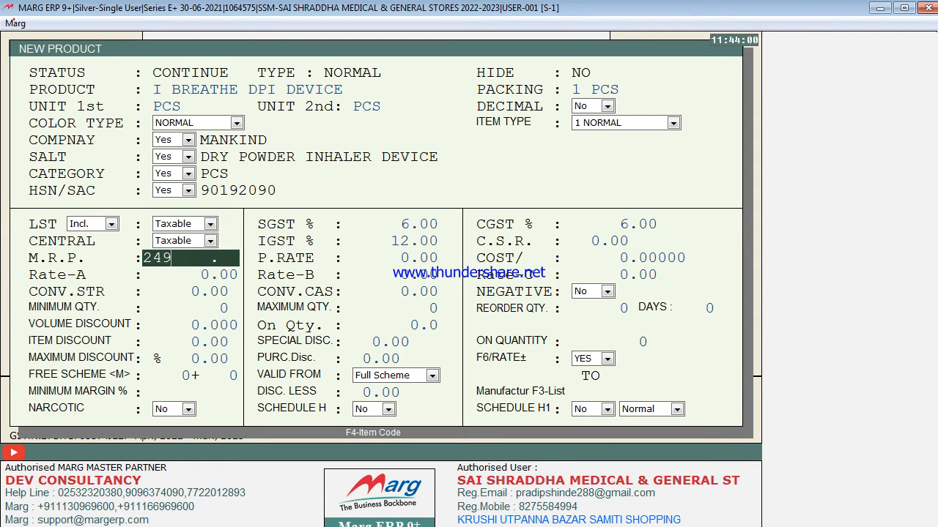
key(Return)
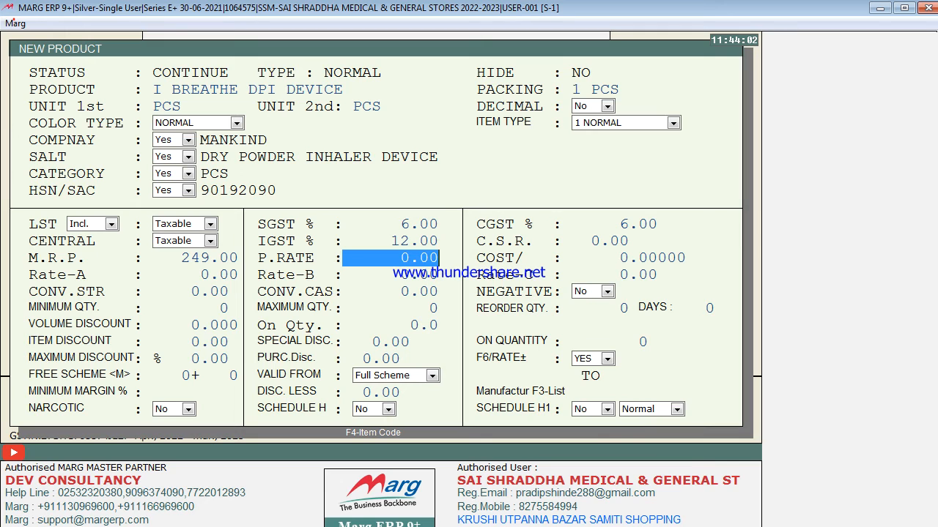
Set the purchase rate to 177.86, leaving the cost and Rates A, B and C at zero.
text(177.86)
key(Return)
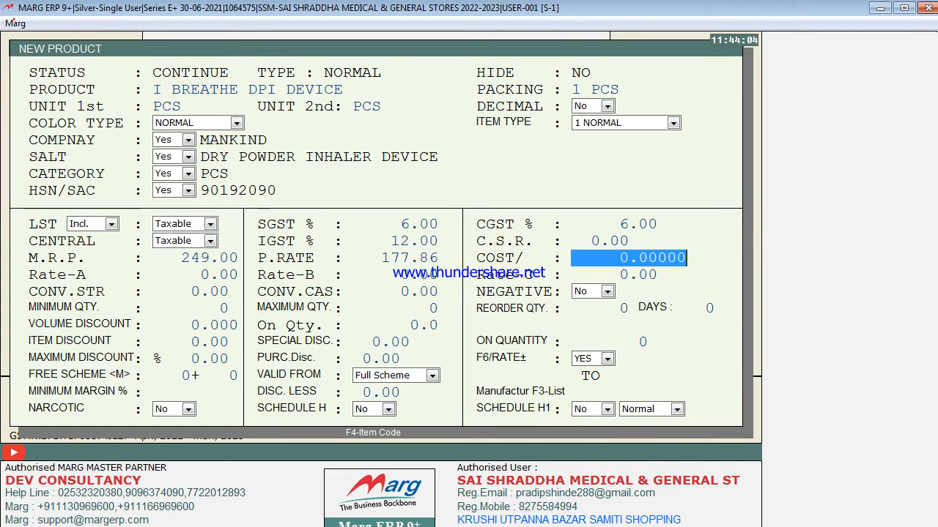
key(Return)
key(Return)
key(Return)
key(Return)
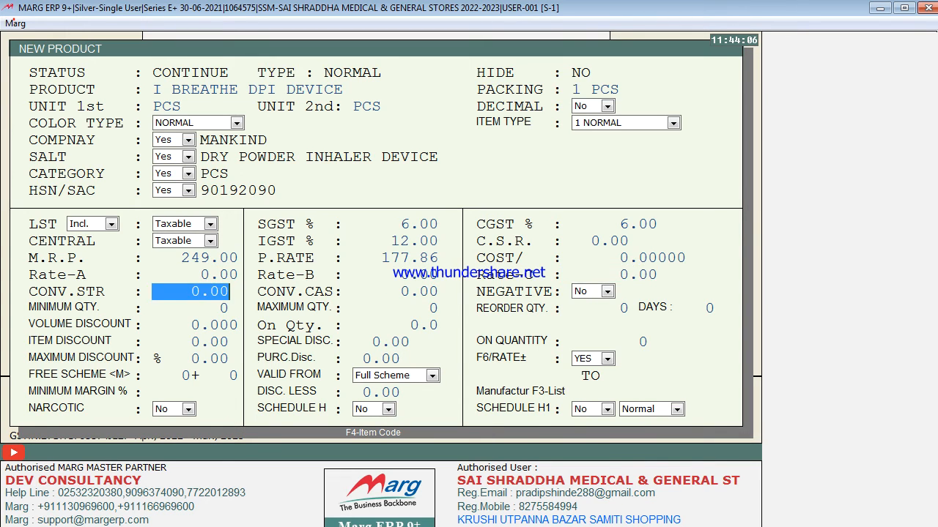
Set the product's strip conversion to 1 and leave the case conversion at zero.
text(1)
key(Return)
key(Return)
key(Return)
key(Return)
key(Return)
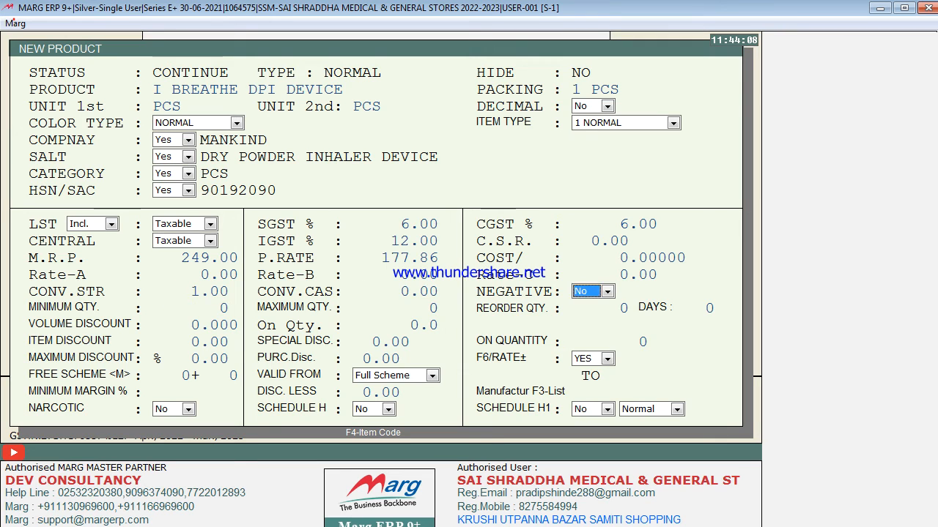
Keep the negative stock setting at No and leave the product's stock quantity limits and discounts at their defaults.
key(Return)
key(Return)
key(Return)
key(Return)
key(Return)
key(Return)
key(Return)
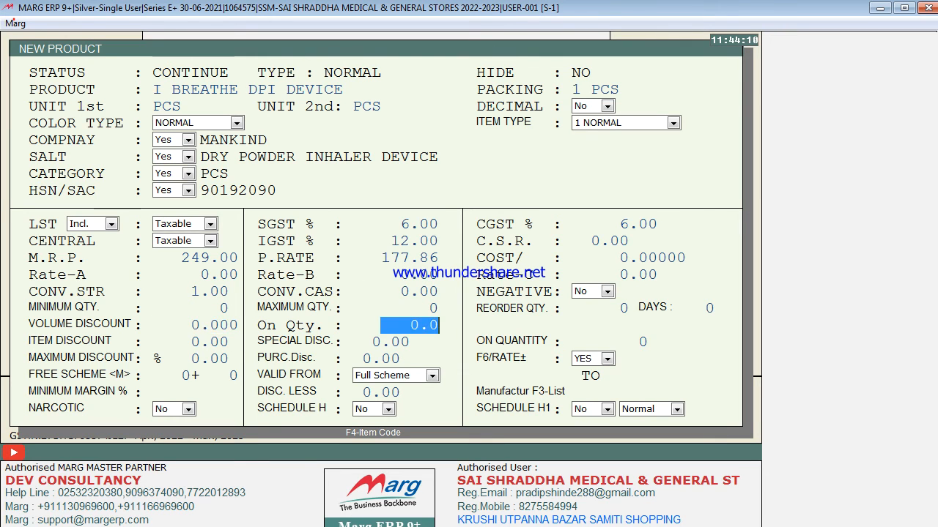
key(Return)
key(Return)
key(Return)
key(Return)
key(Return)
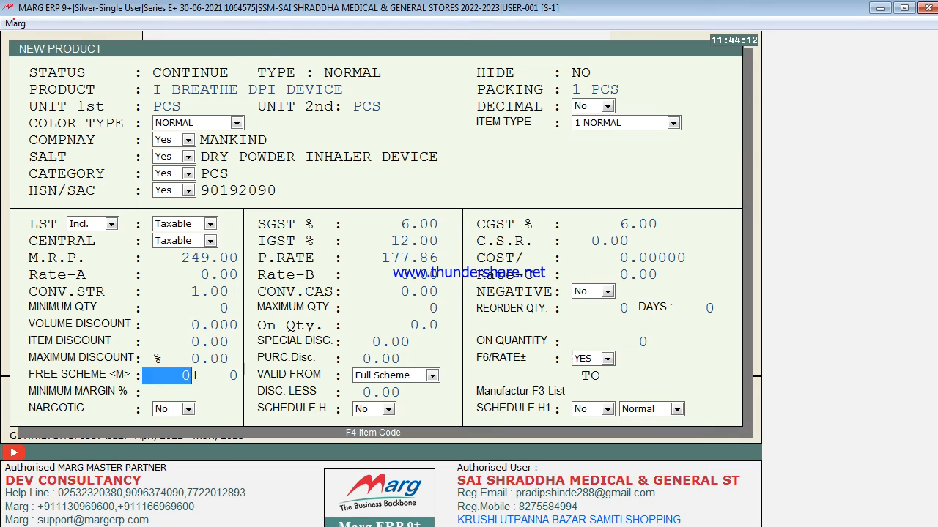
Accept the default free scheme, margin, narcotic and schedule settings, and save the new product.
key(Return)
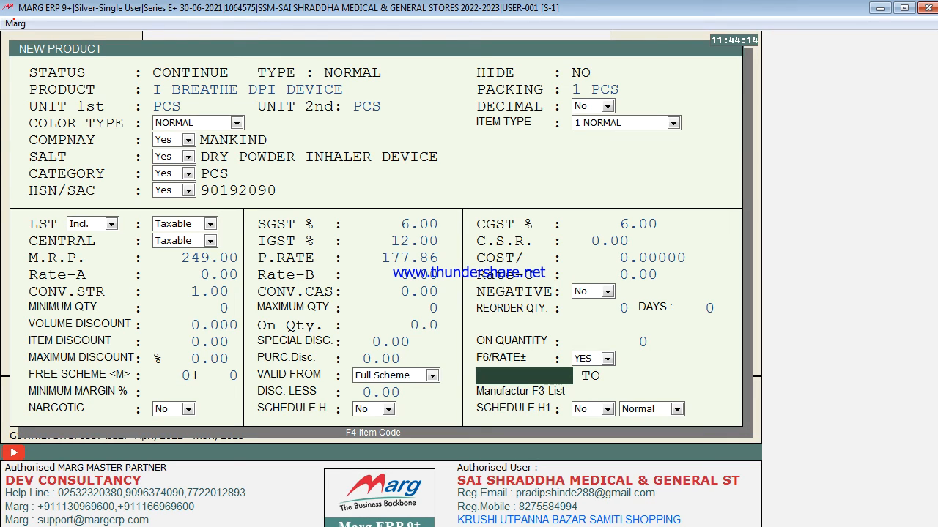
key(Return)
key(Return)
key(Return)
key(Return)
key(Return)
key(Return)
key(Return)
key(Return)
key(Return)
key(Return)
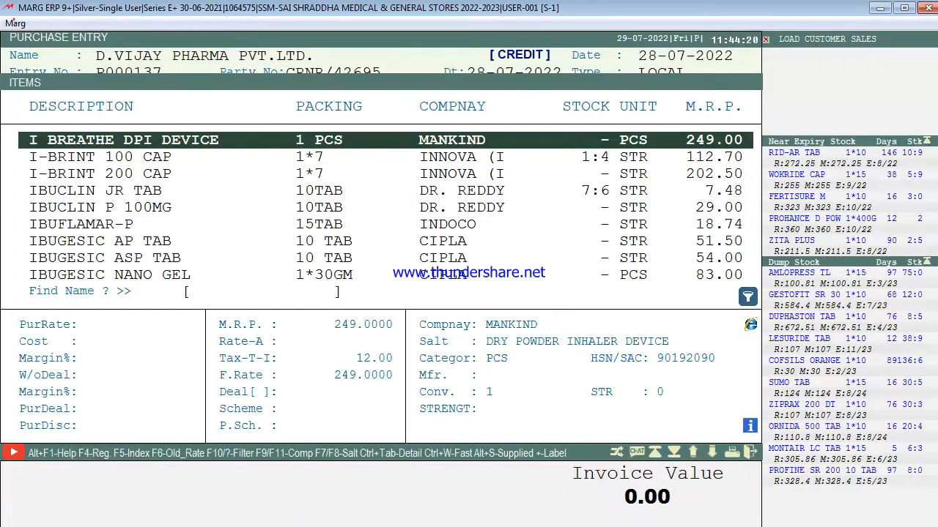
Add I BREATHE DPI DEVICE to the purchase bill with batch 1RABV002 and expiry March 2025.
key(Return)
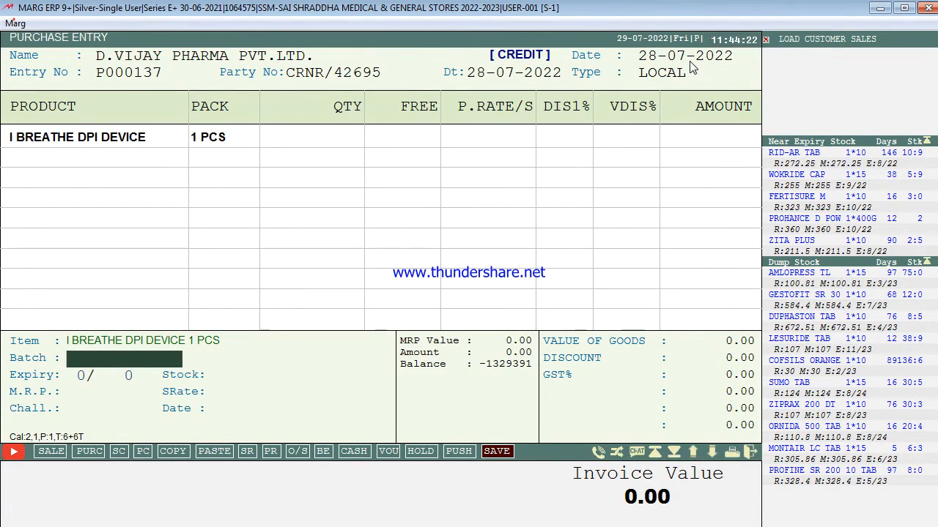
text(1RABV002)
key(Return)
text(3)
key(Return)
text(25)
key(Return)
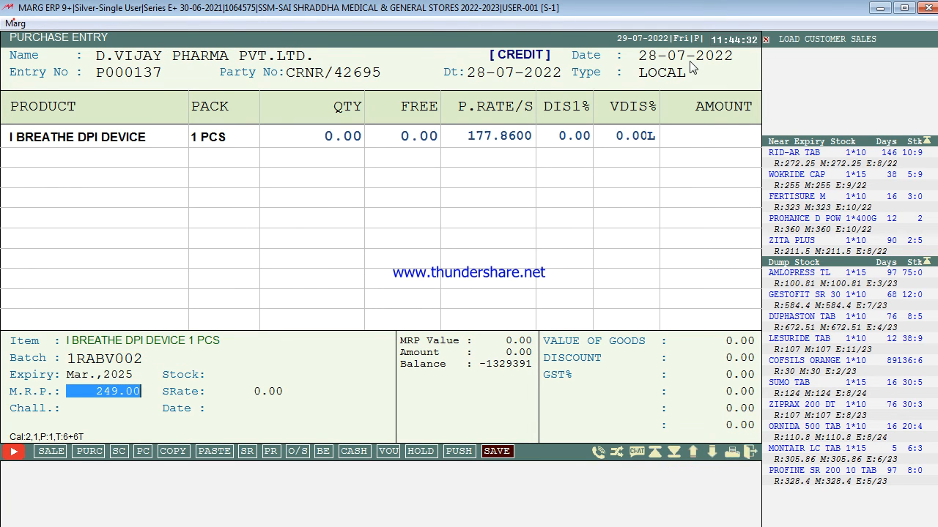
Set the item's quantity to 3, keeping the M.R.P. at 249.00, and accept the default purchase rate, discounts and batch details.
key(Return)
text(3)
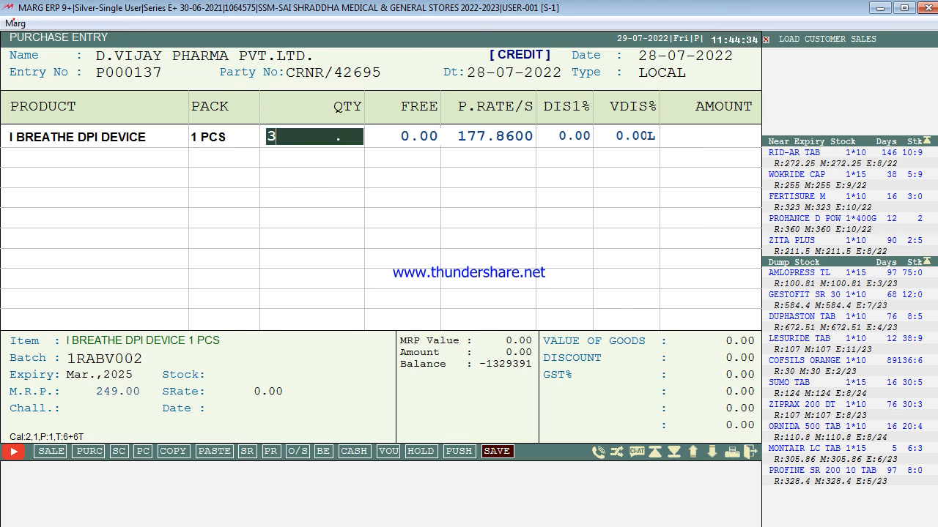
key(Return)
key(Return)
key(Return)
key(Return)
key(Return)
key(Return)
key(Return)
key(Return)
key(Return)
key(Return)
key(Return)
key(Return)
key(Return)
key(Return)
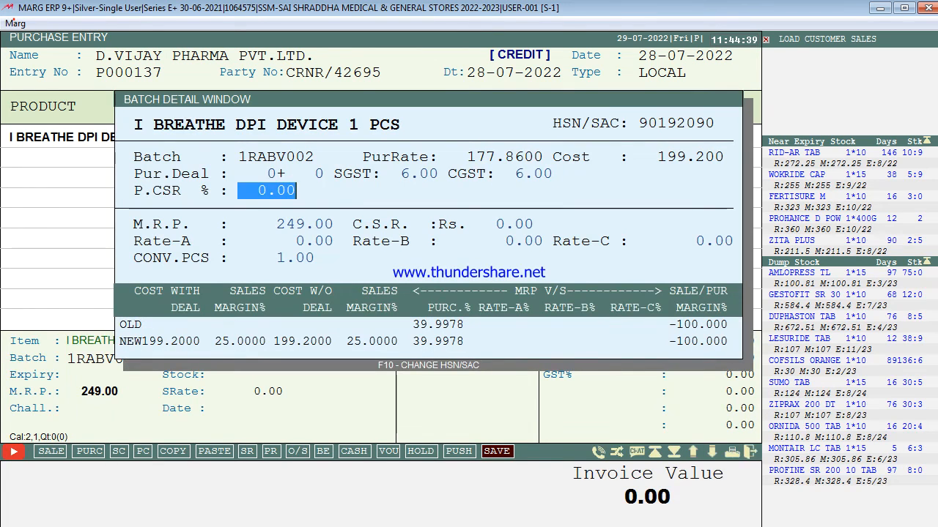
key(Return)
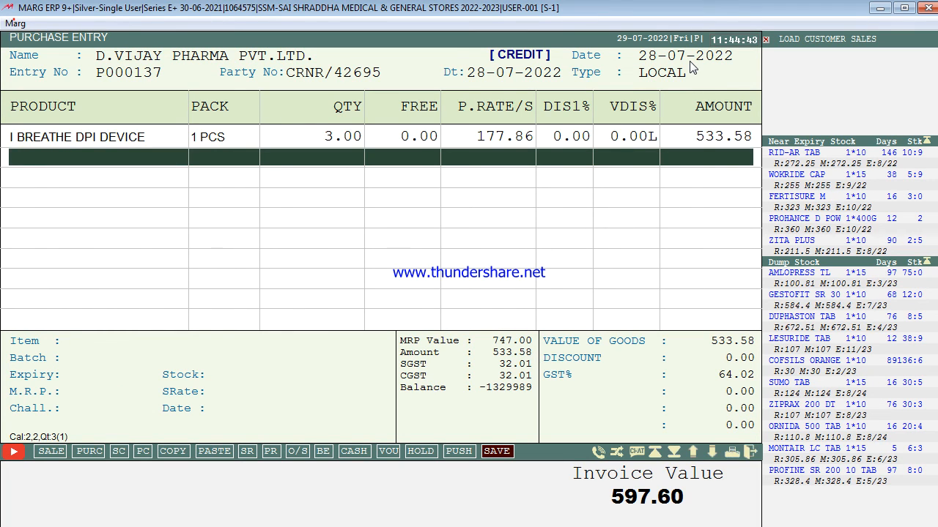
Finish the item list, save the D.Vijay Pharma bill with no cash paid, and close the purchase entry.
key(Escape)
key(Return)
key(Return)
key(Escape)
key(Right)
key(Right)
key(Return)
key(Return)
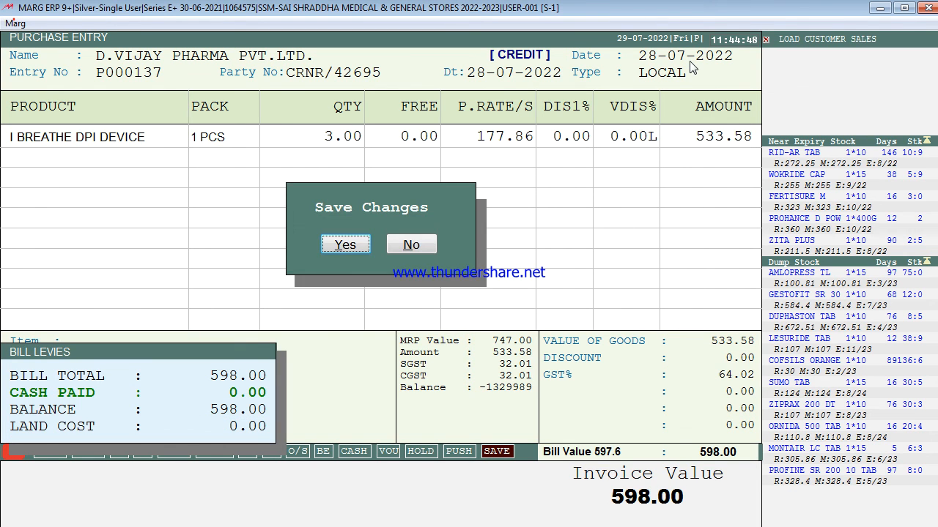
key(Return)
key(Return)
key(Escape)
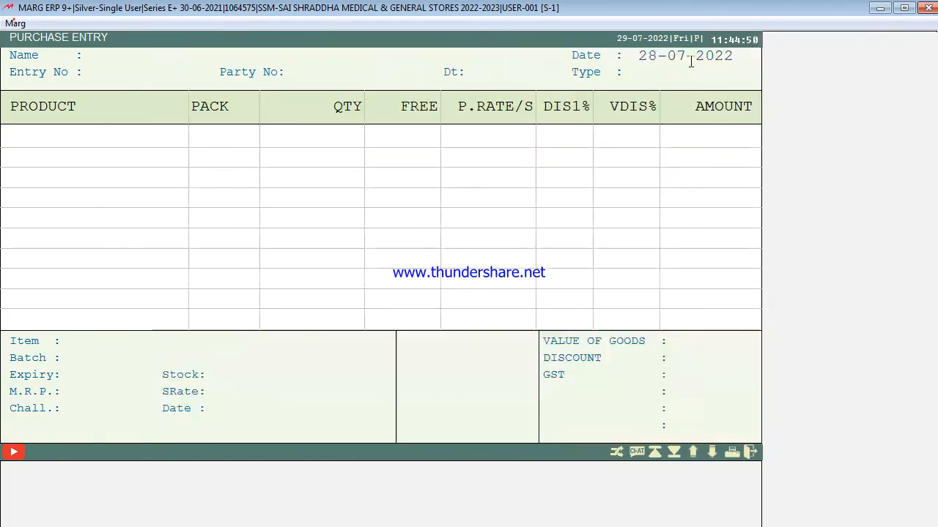
key(Escape)
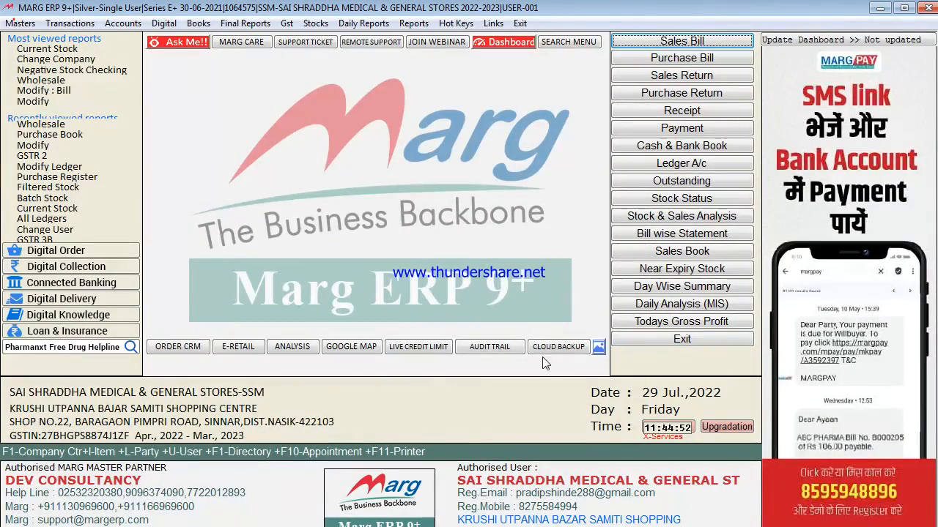
click(879, 9)
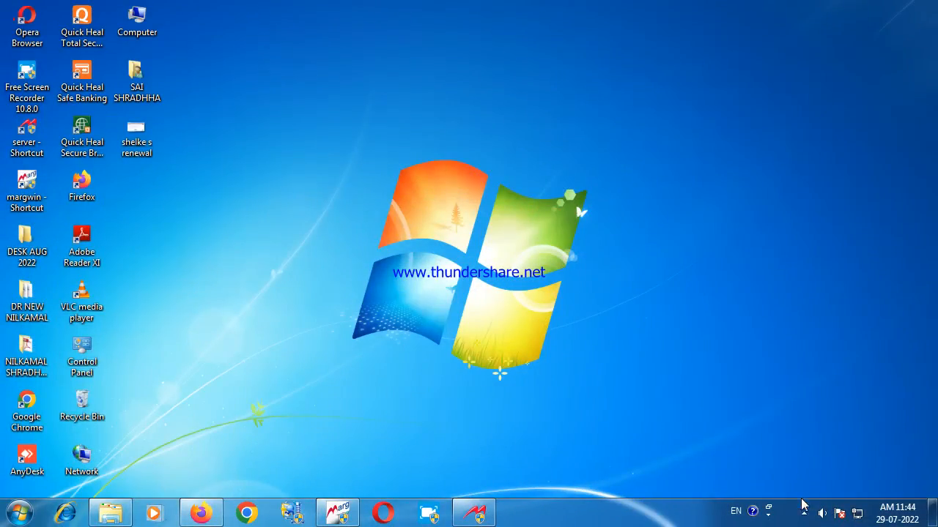
click(803, 513)
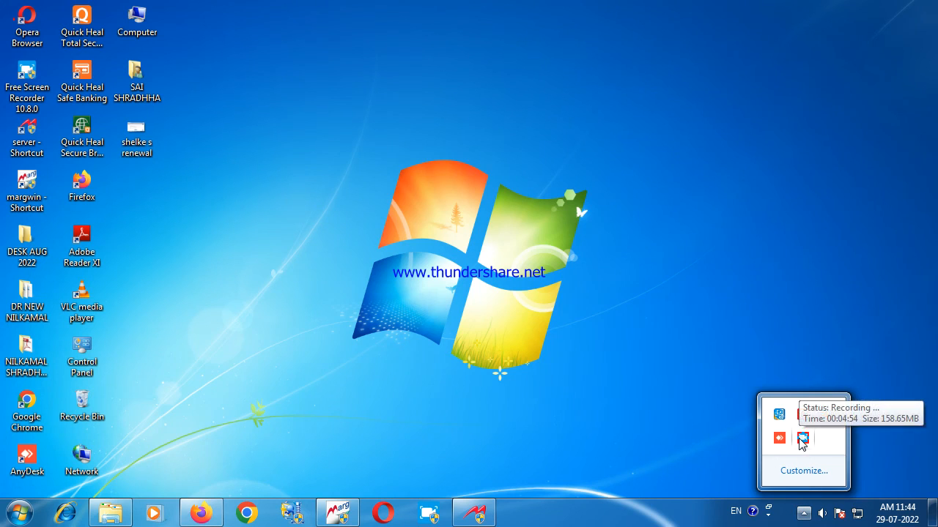